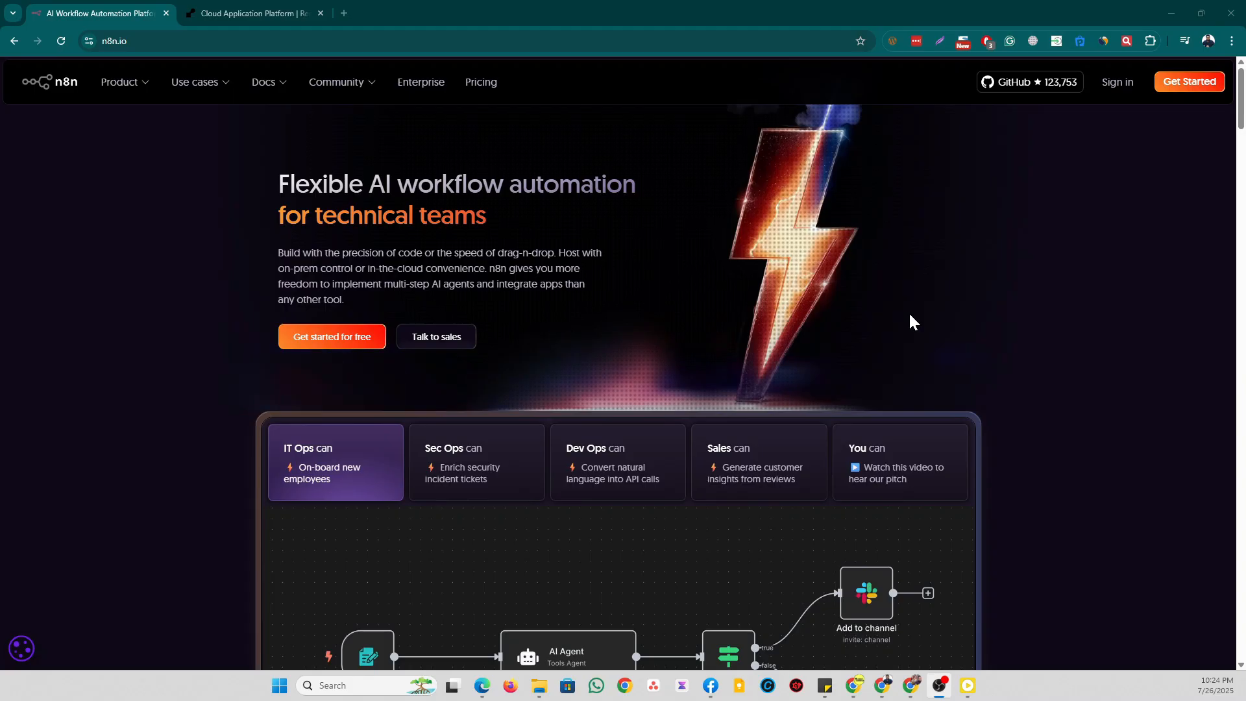
Register on Render with the existing Google account and skip the initial service creation wizard.
left_click(279, 17)
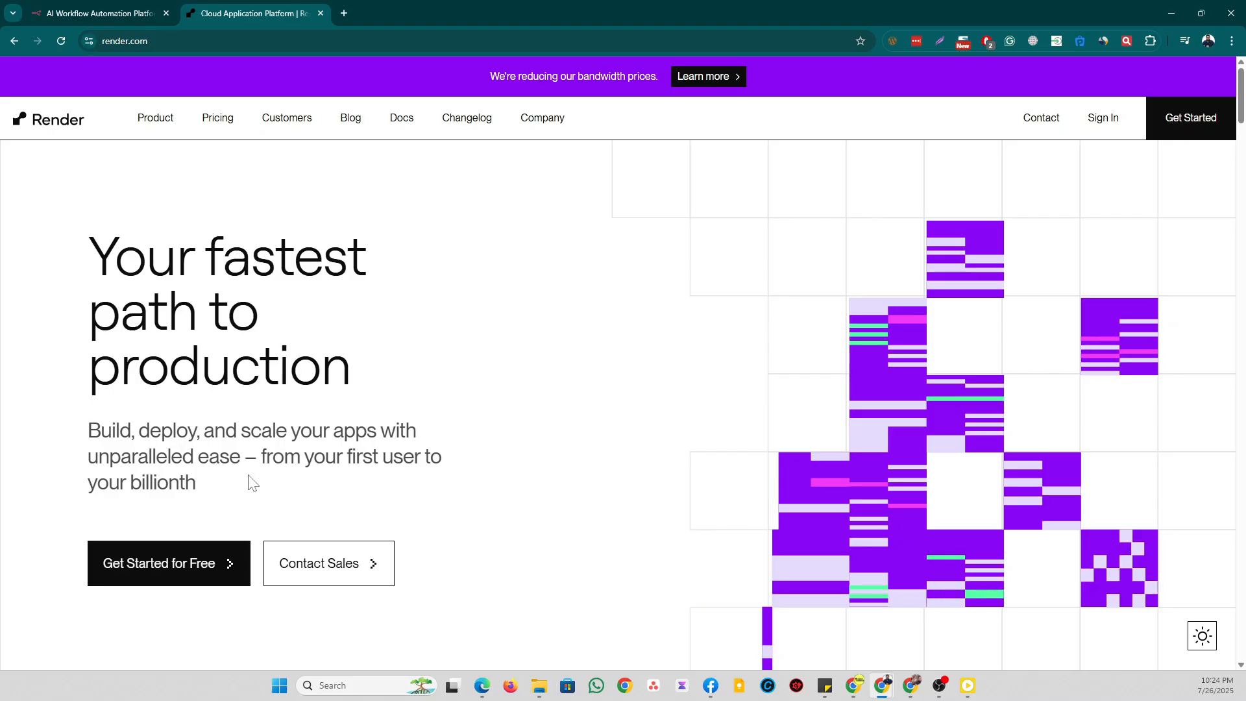
left_click(148, 578)
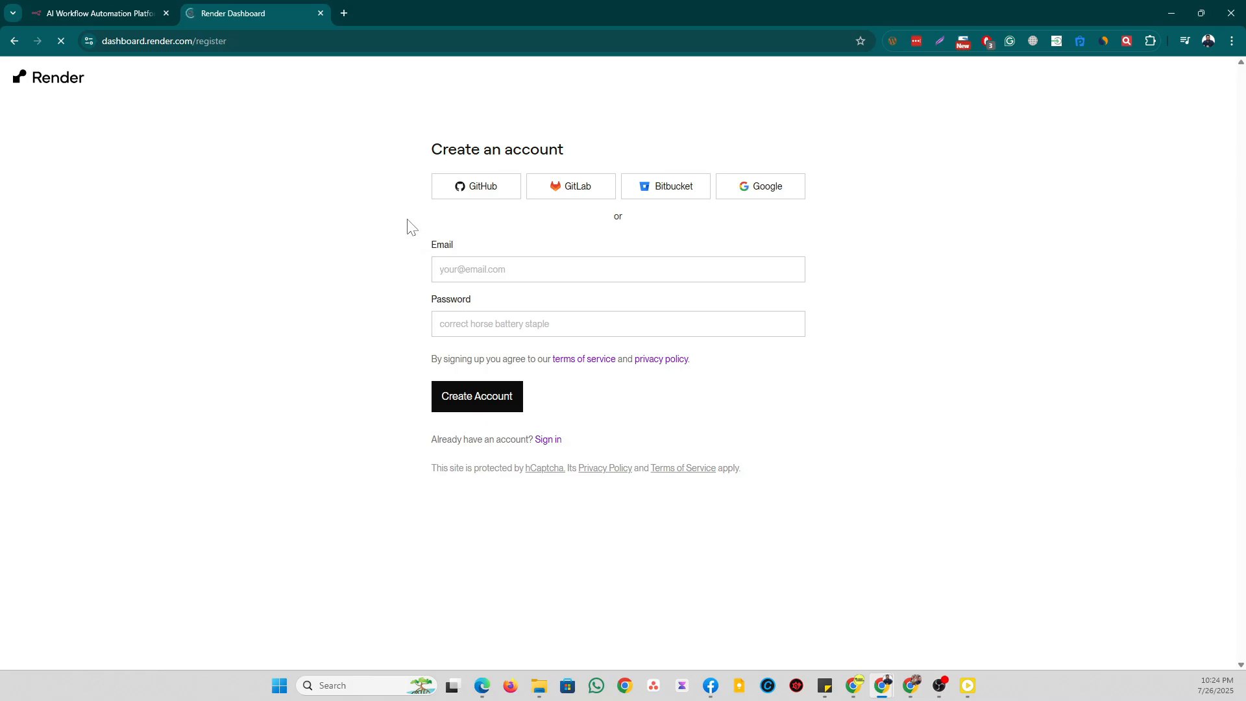
left_click(767, 189)
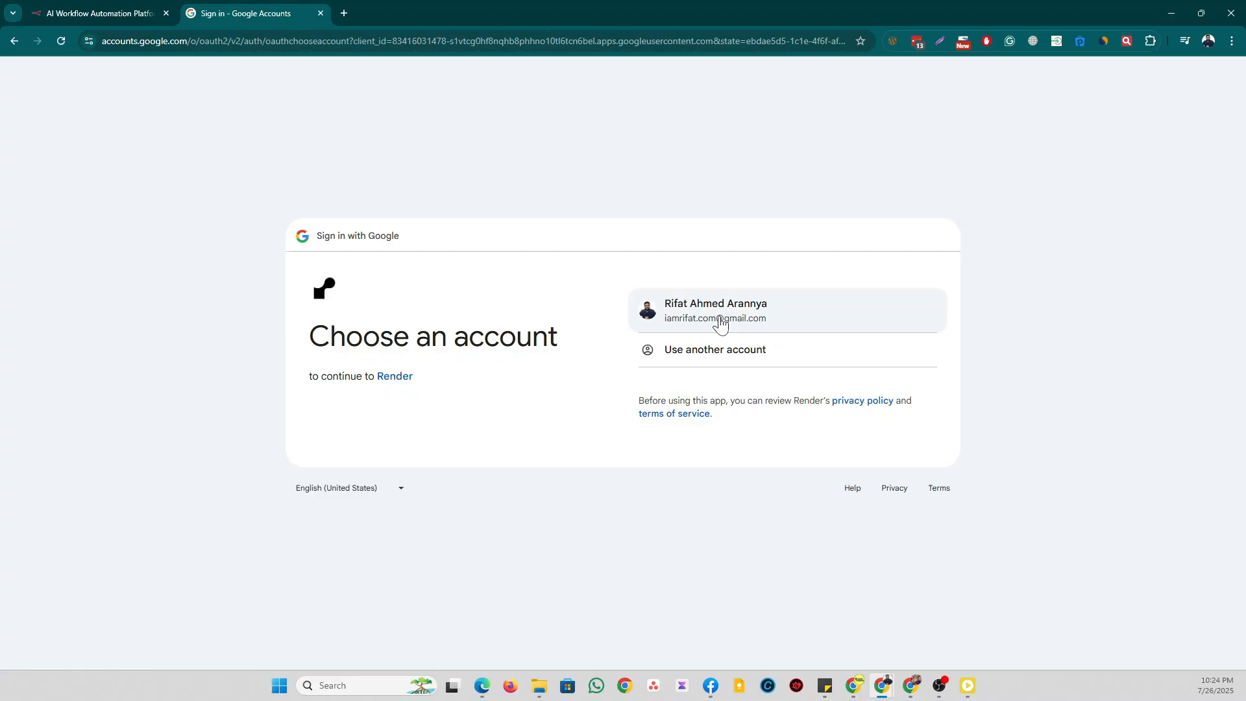
left_click(721, 323)
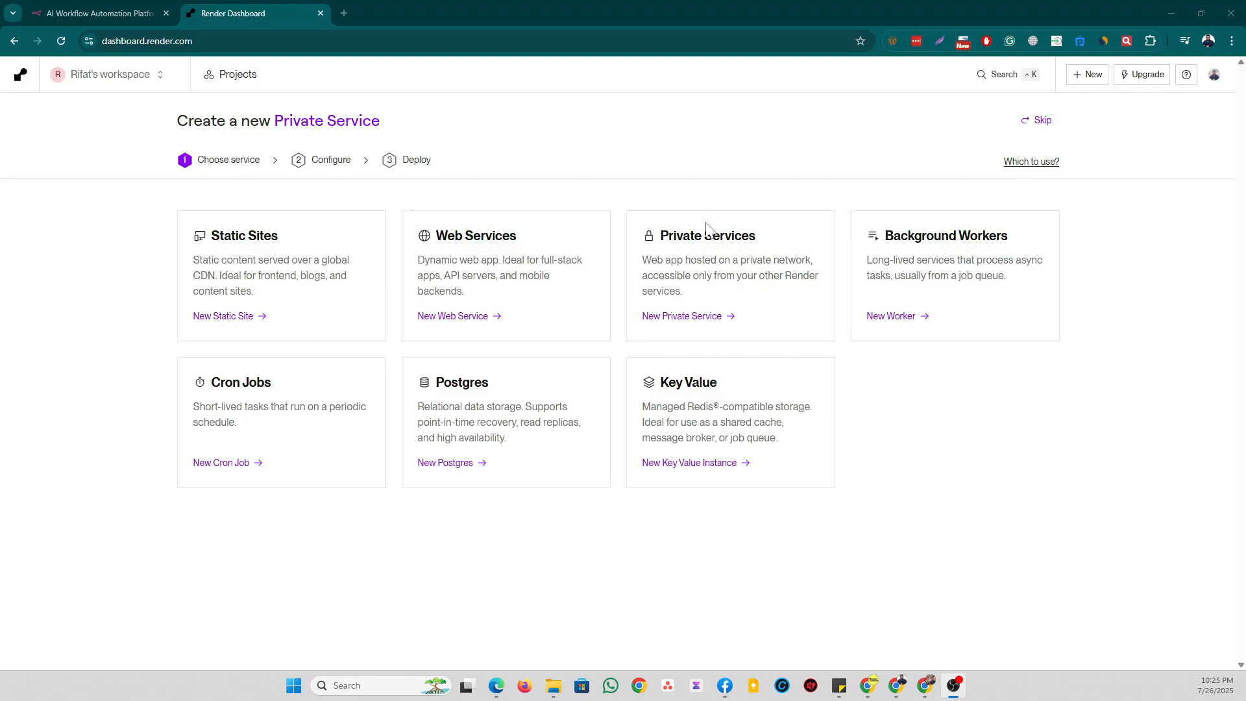
left_click(1038, 121)
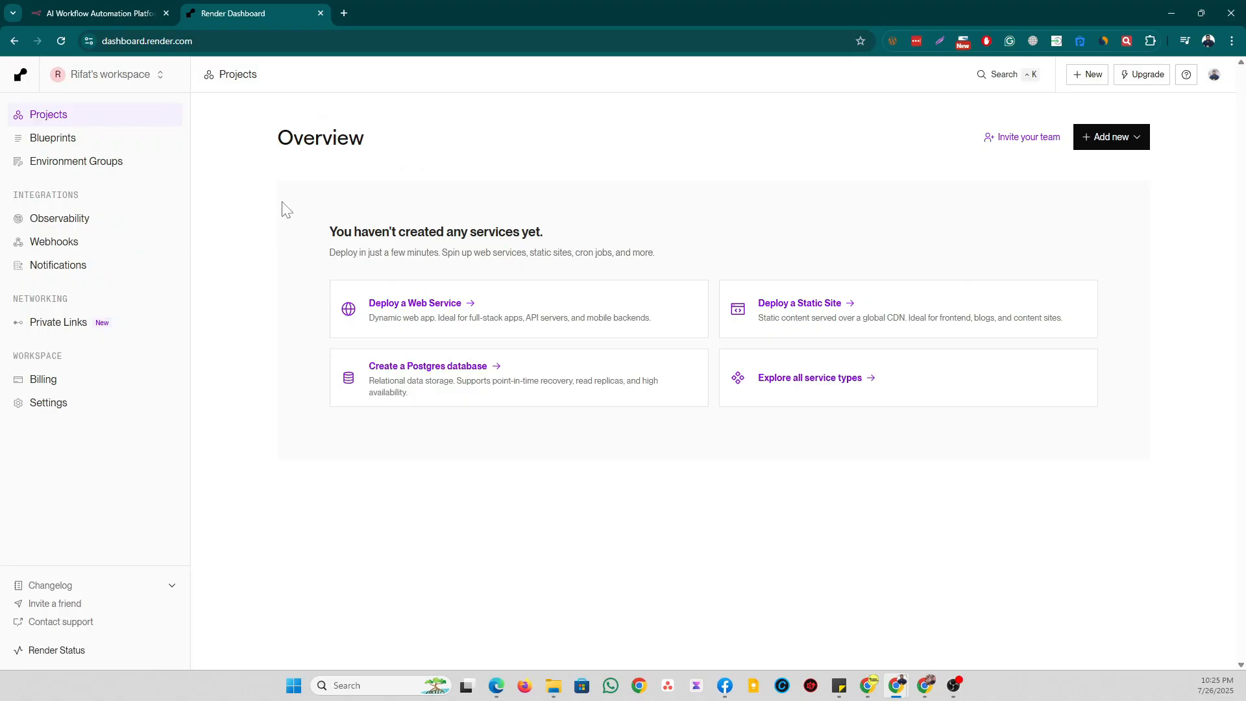
Open the Gmail inbox in a new browser tab.
left_click(347, 13)
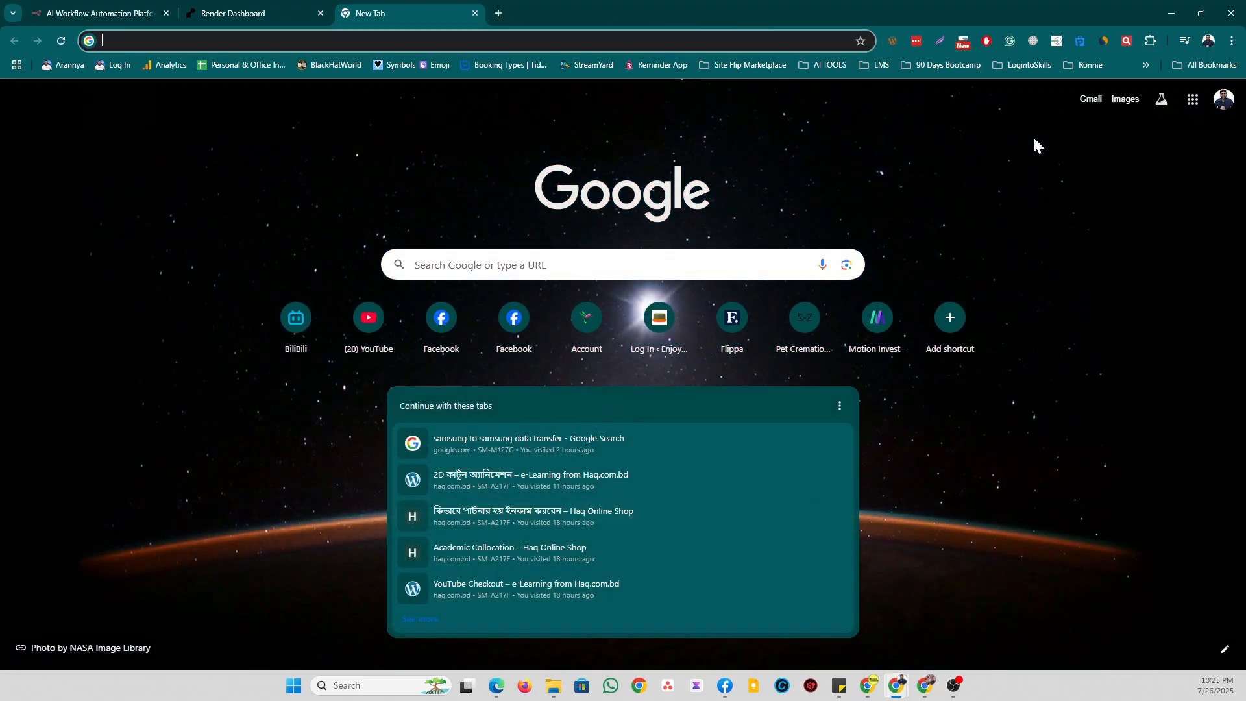
type("gmai")
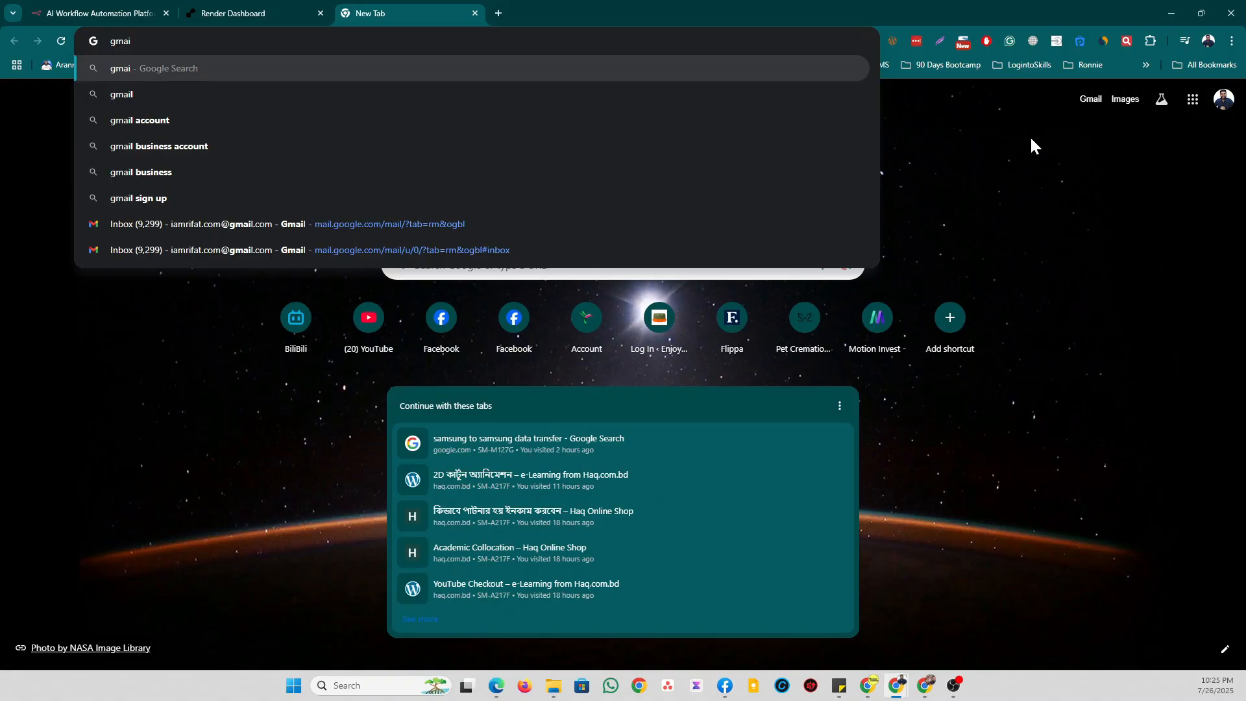
left_click(547, 225)
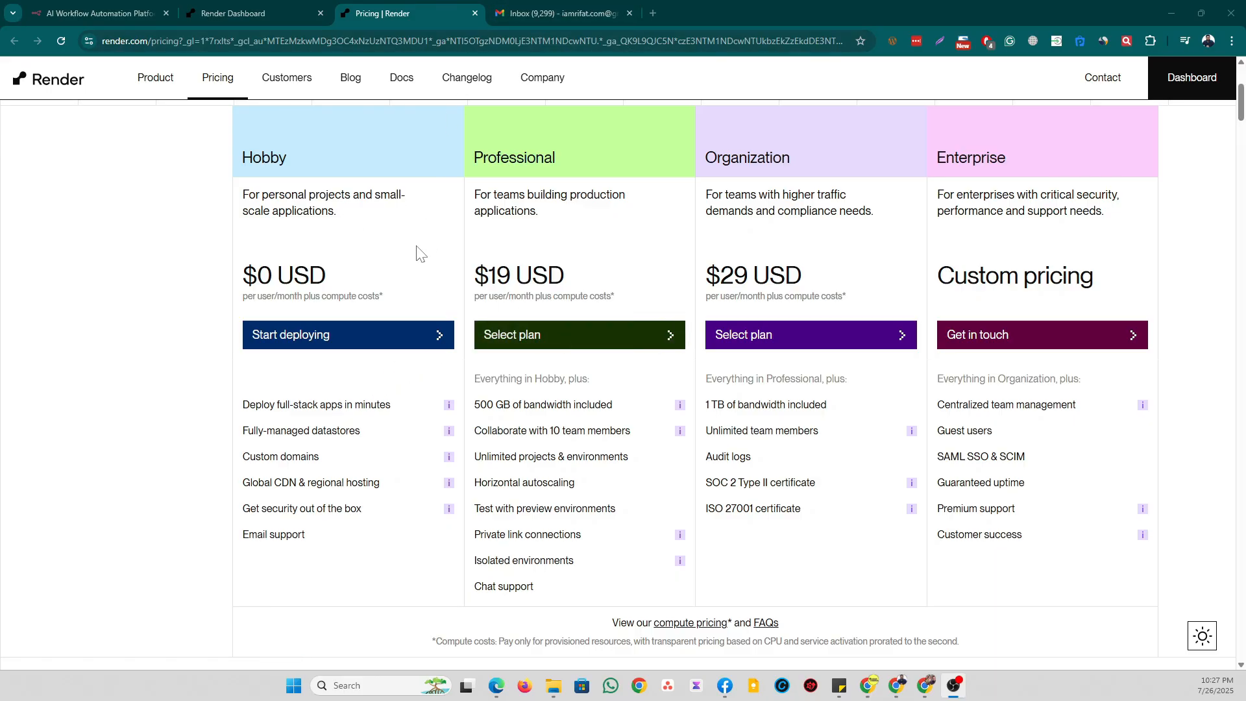
Check the workspace's current plan on Render's billing page and compare it with the pricing plans.
left_click(246, 13)
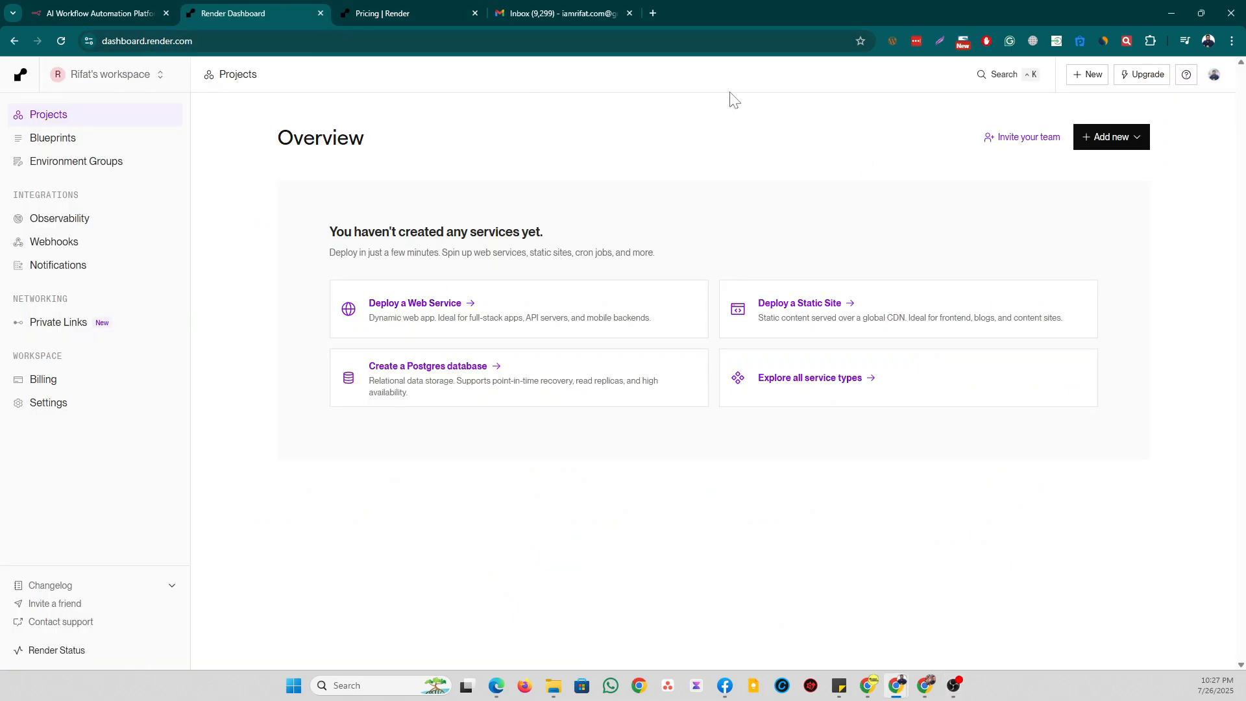
left_click(389, 13)
left_click(253, 11)
left_click(46, 379)
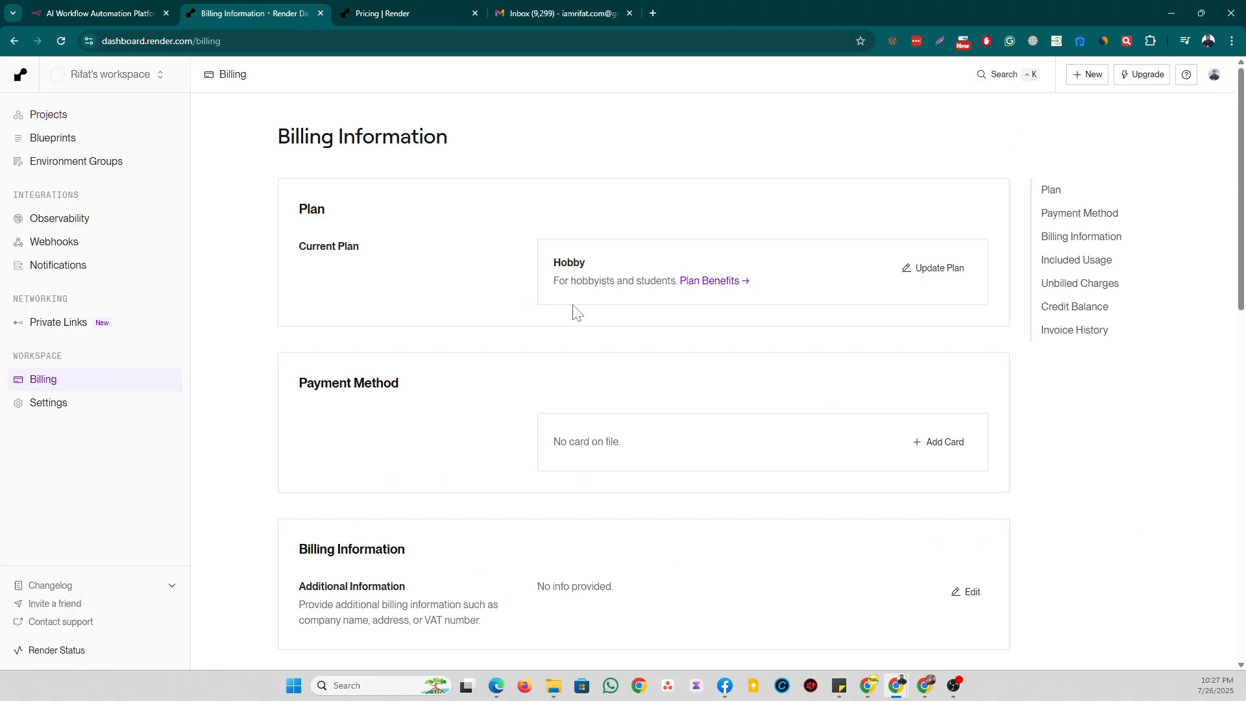
left_click(373, 13)
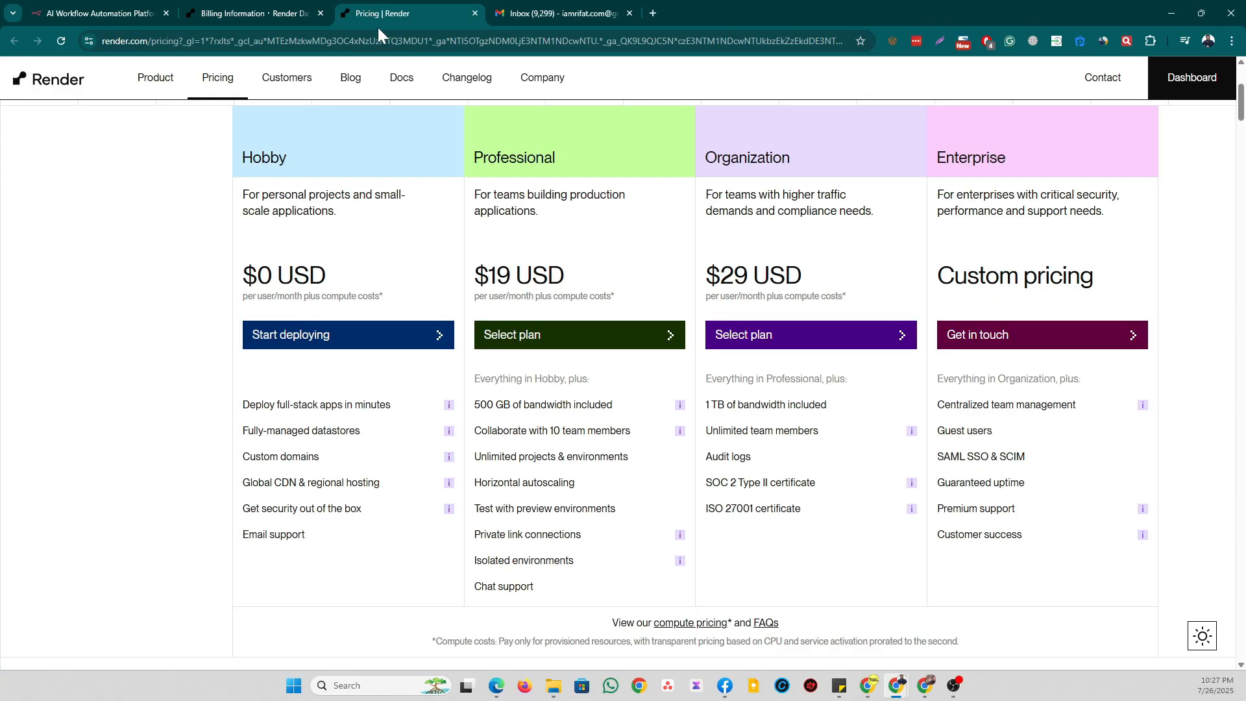
Start deploying a new web service on the Hobby plan and connect the existing image docker.n8n.io/n8nio/n8n as its source.
left_click(296, 336)
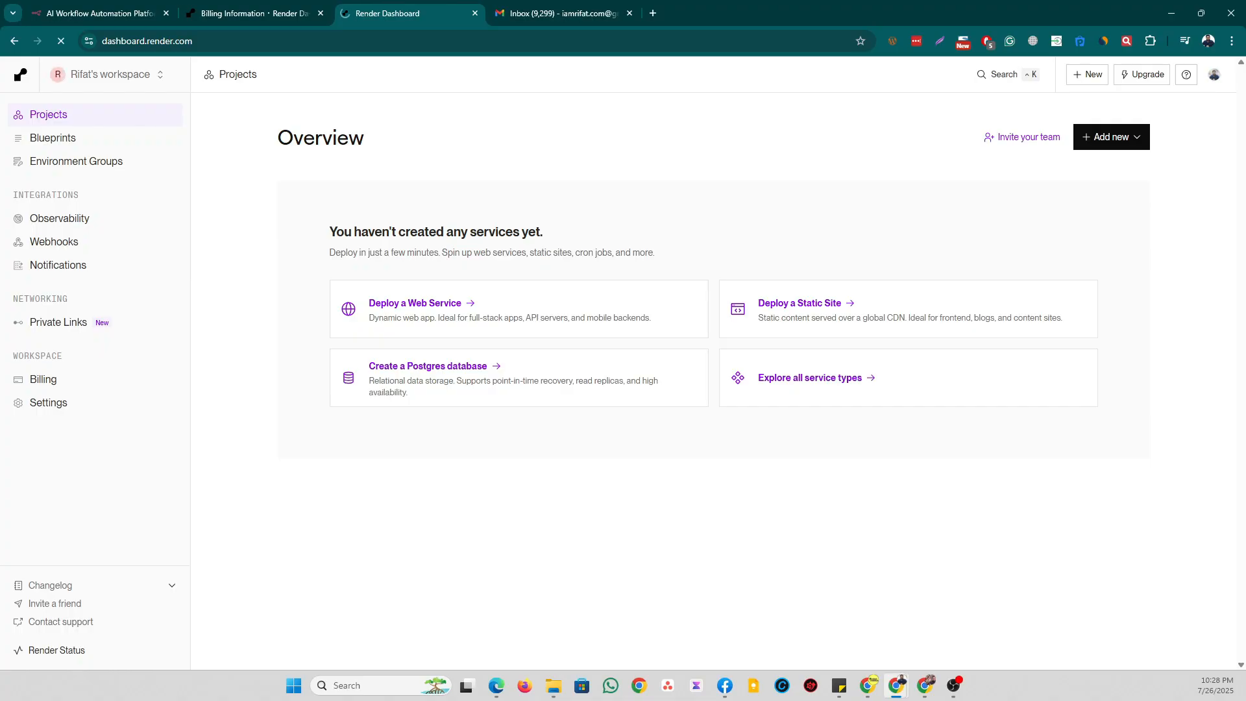
left_click(397, 312)
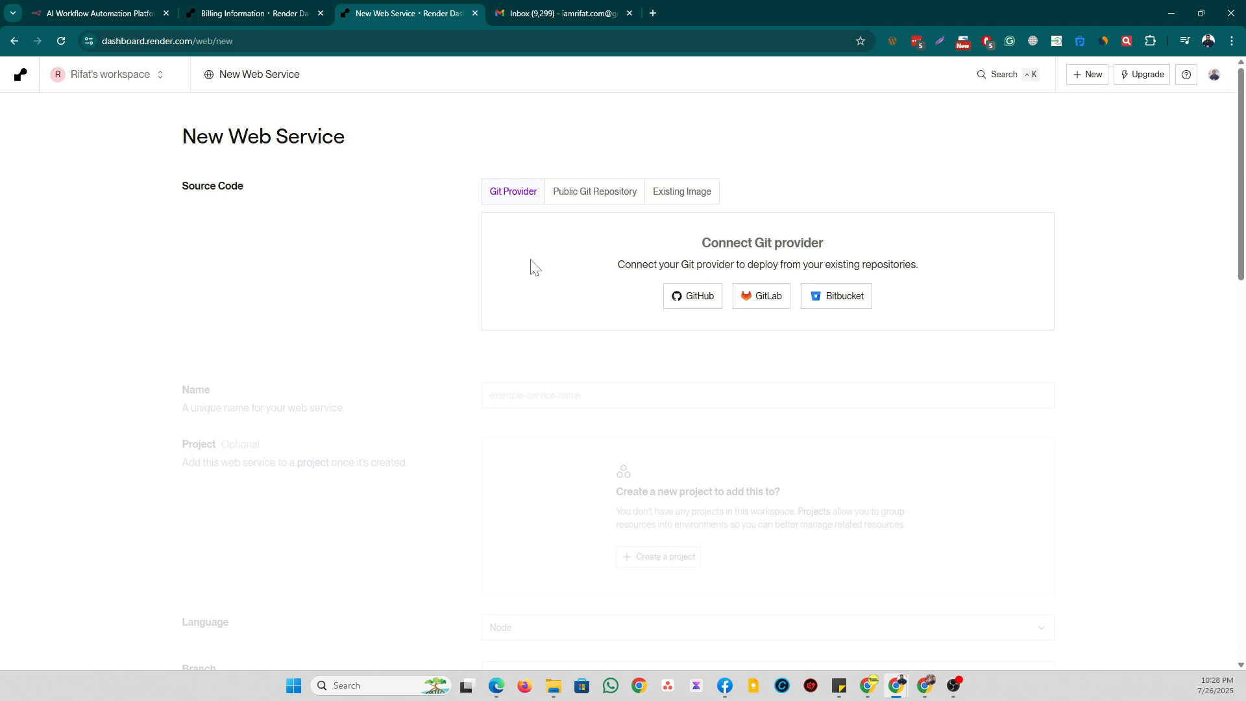
left_click(685, 200)
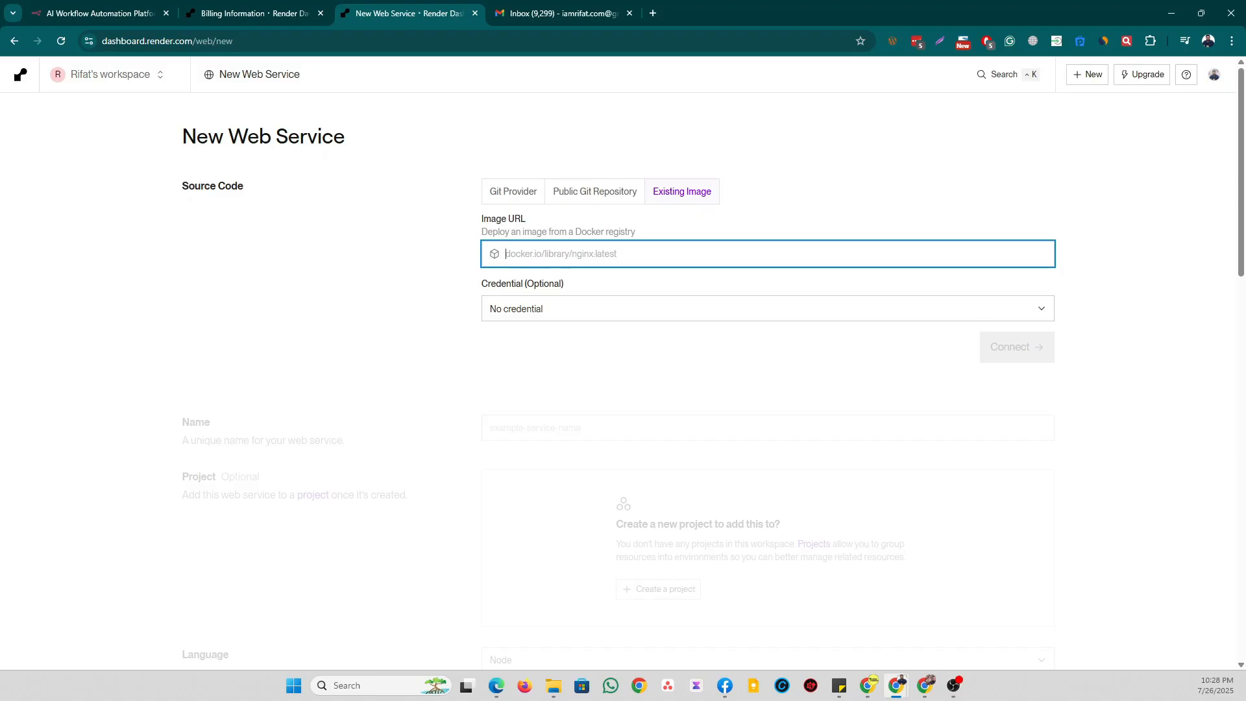
type("docker.n8n.io/n8nio/n8n")
left_click(527, 335)
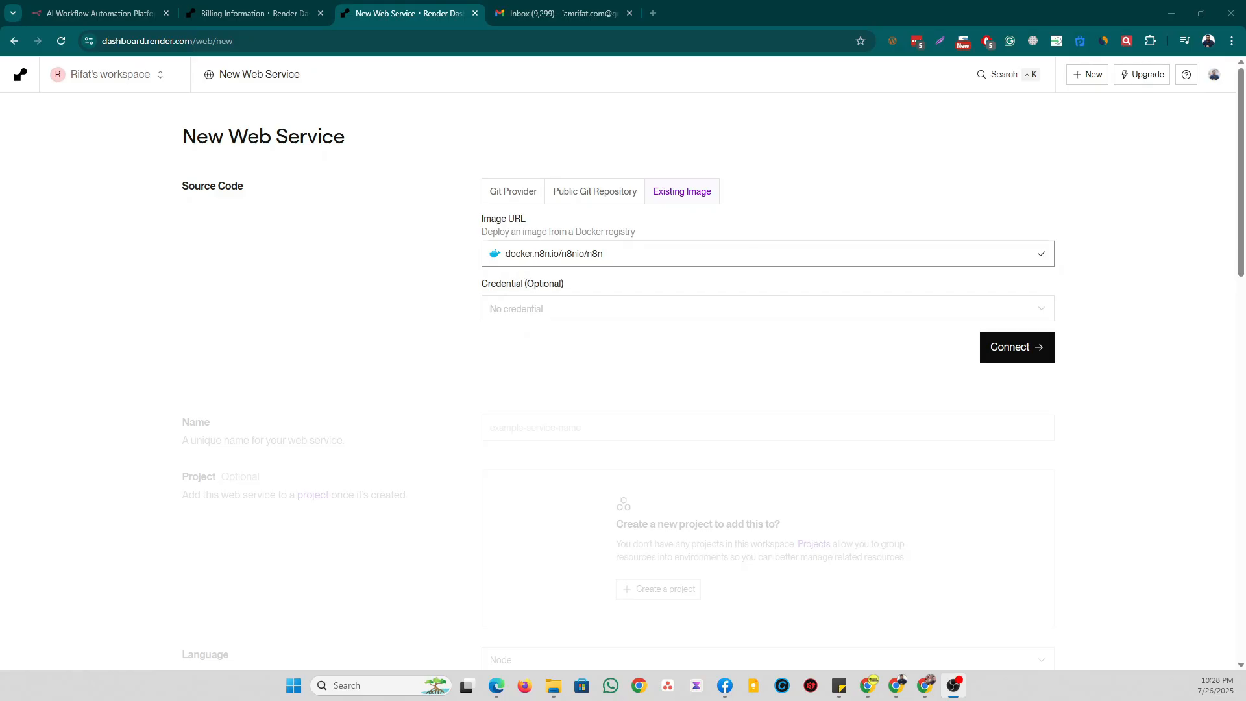
left_click(1026, 362)
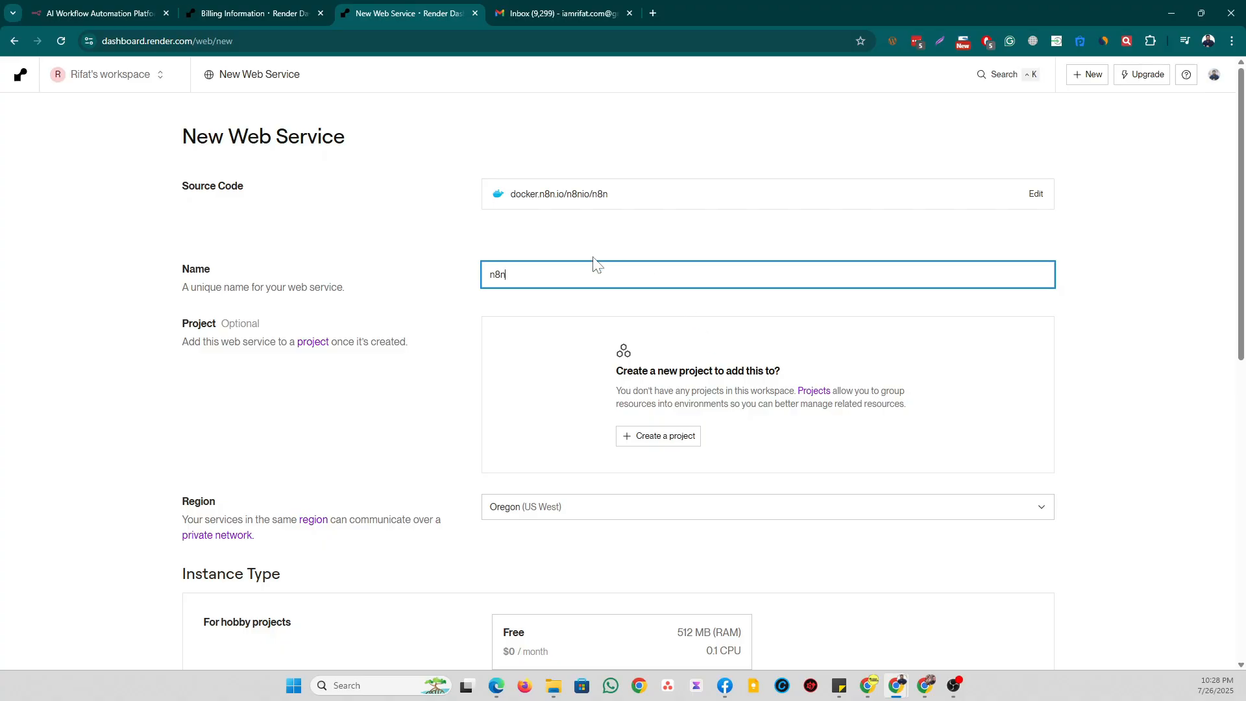
Keep the Oregon (US West) region for the n8n service and choose the Free instance type.
scroll(904, 342, "down", 4)
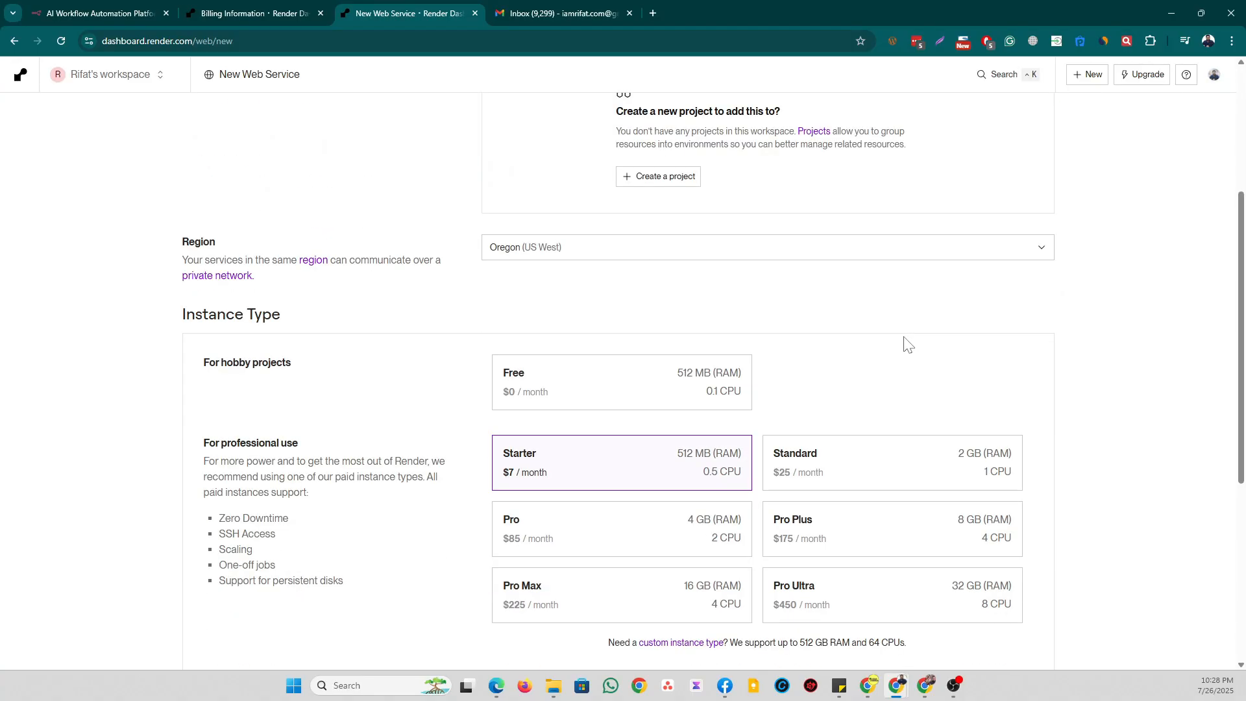
scroll(912, 348, "up", 4)
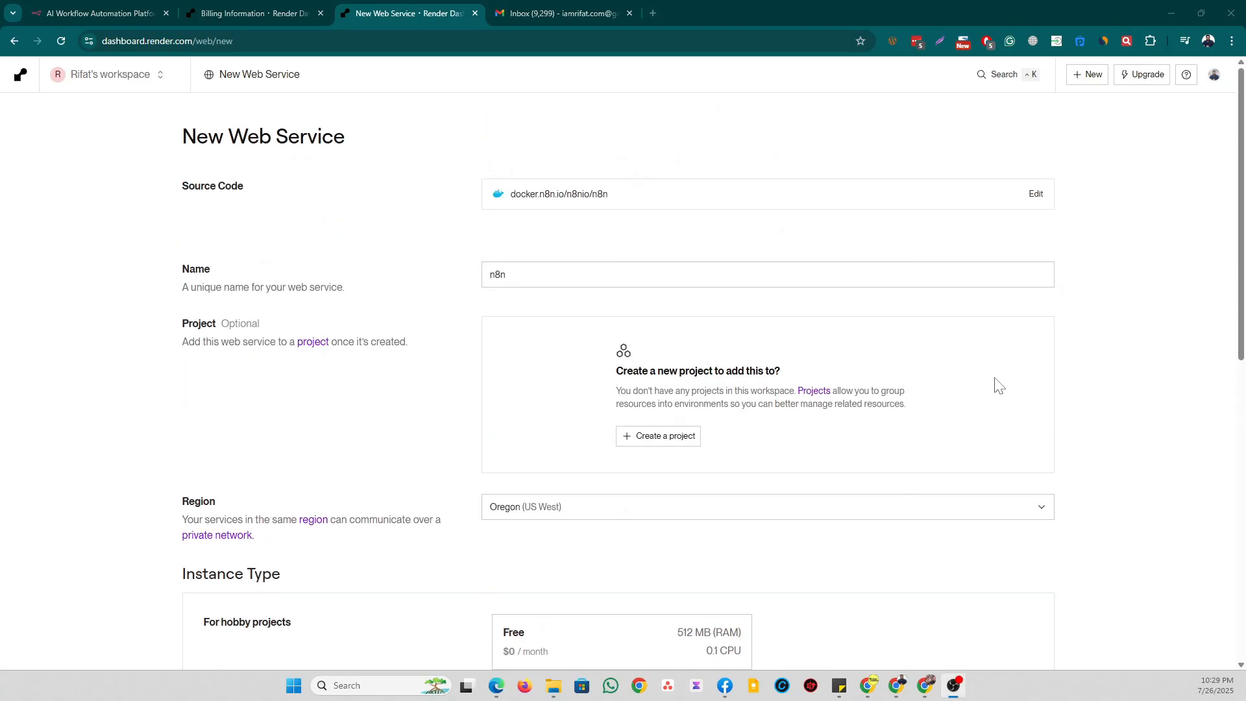
scroll(350, 496, "down", 1)
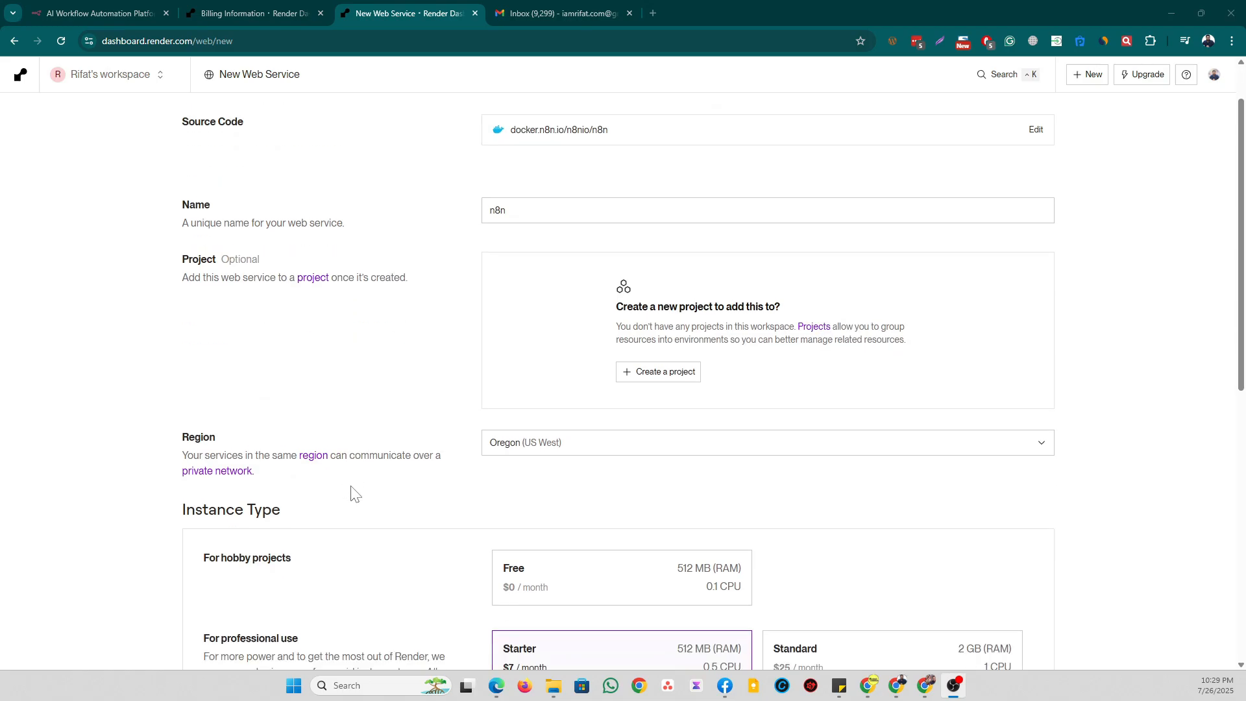
left_click(540, 442)
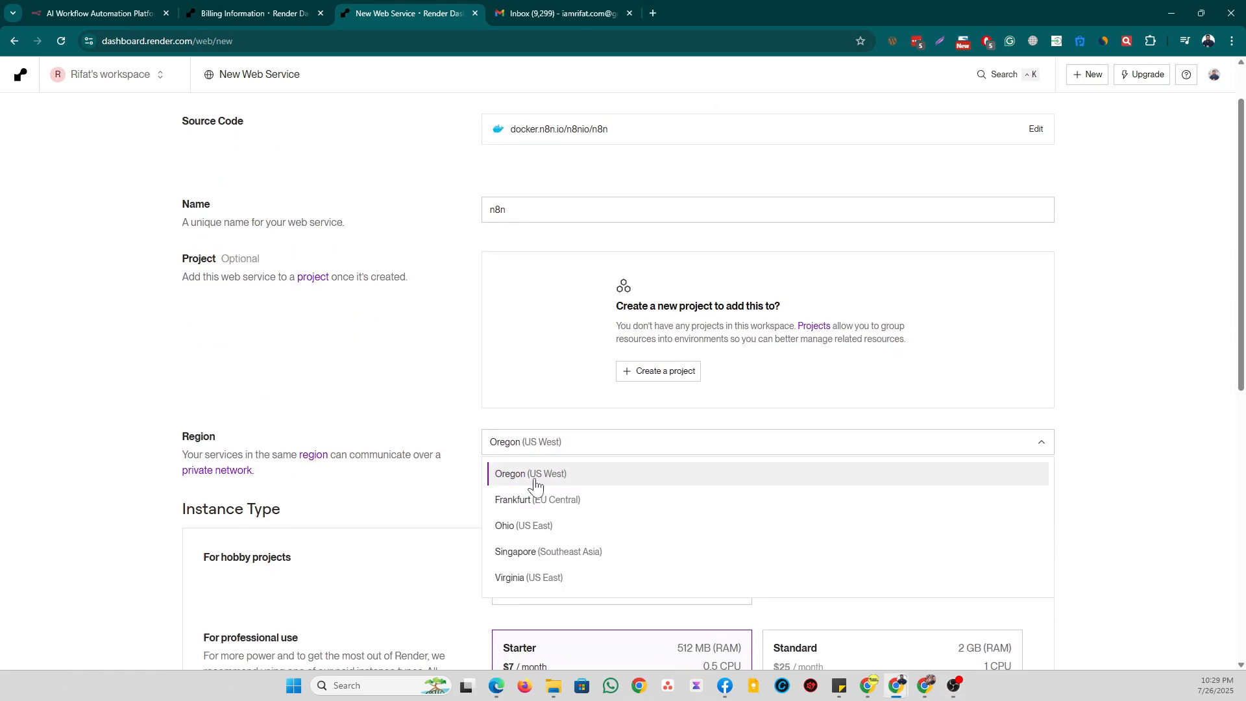
left_click(462, 490)
scroll(719, 503, "down", 4)
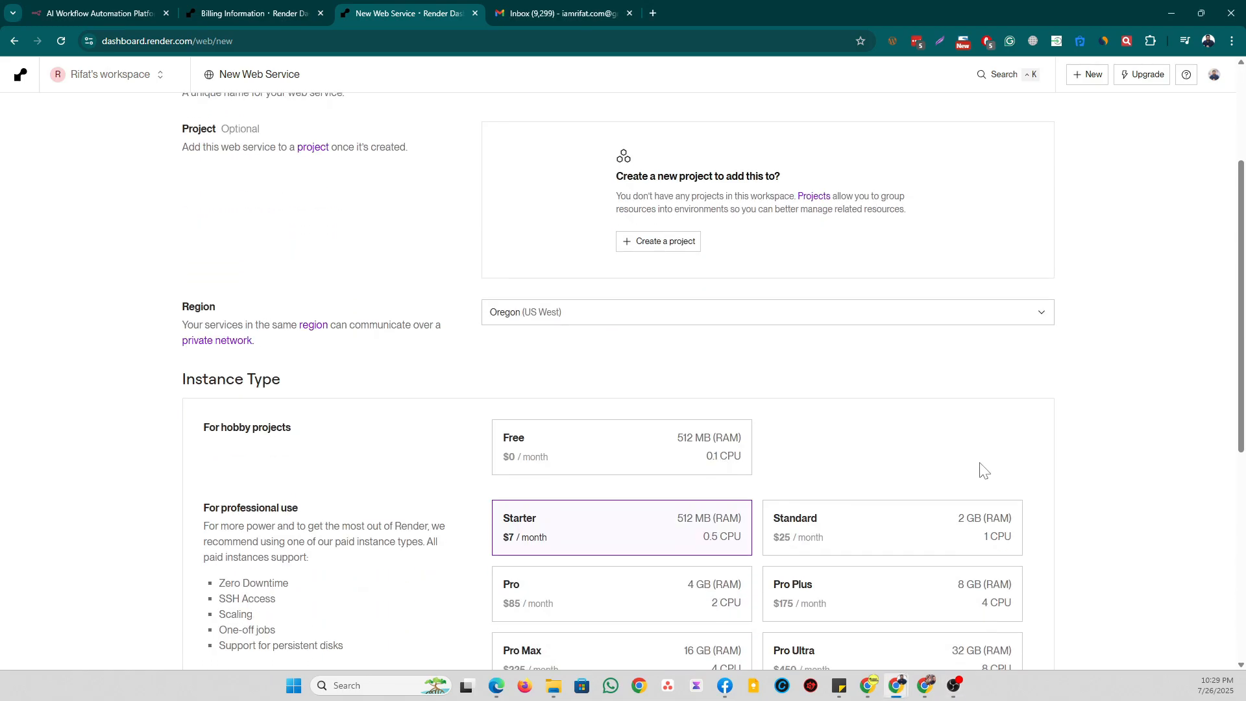
left_click(626, 320)
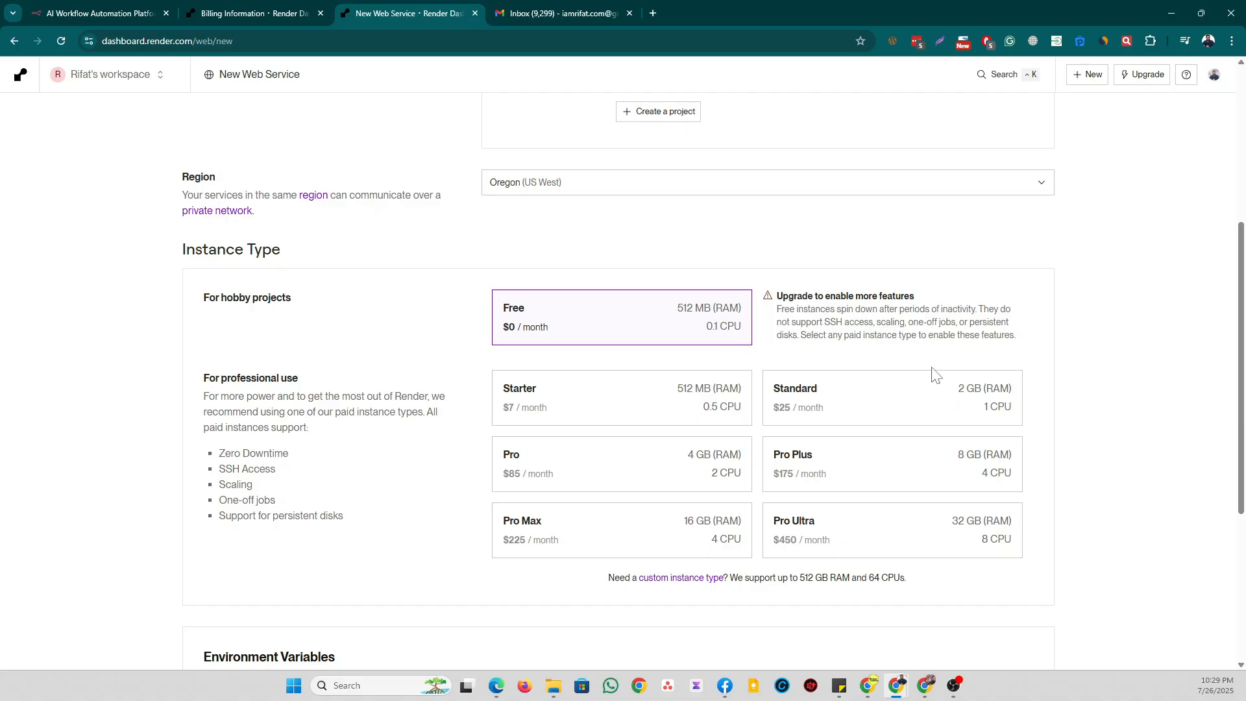
Deploy the n8n web service without environment variables and open its public onrender.com address once it is live.
scroll(933, 372, "down", 3)
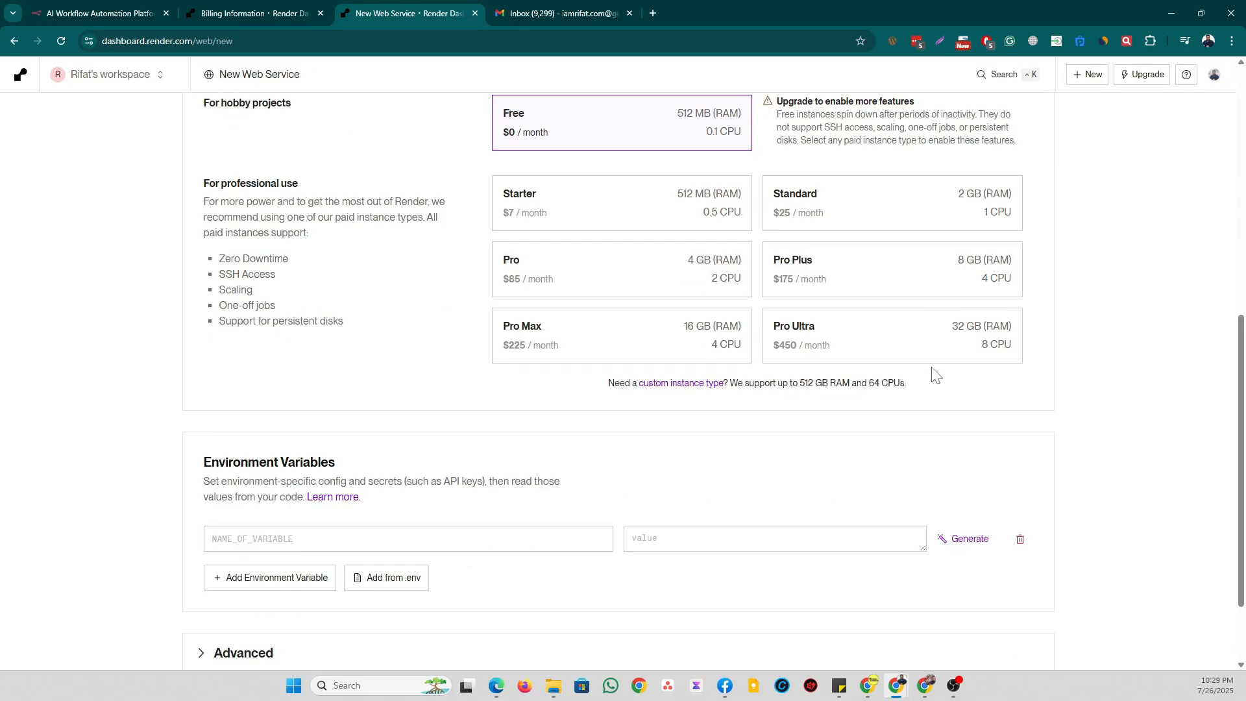
scroll(933, 372, "up", 2)
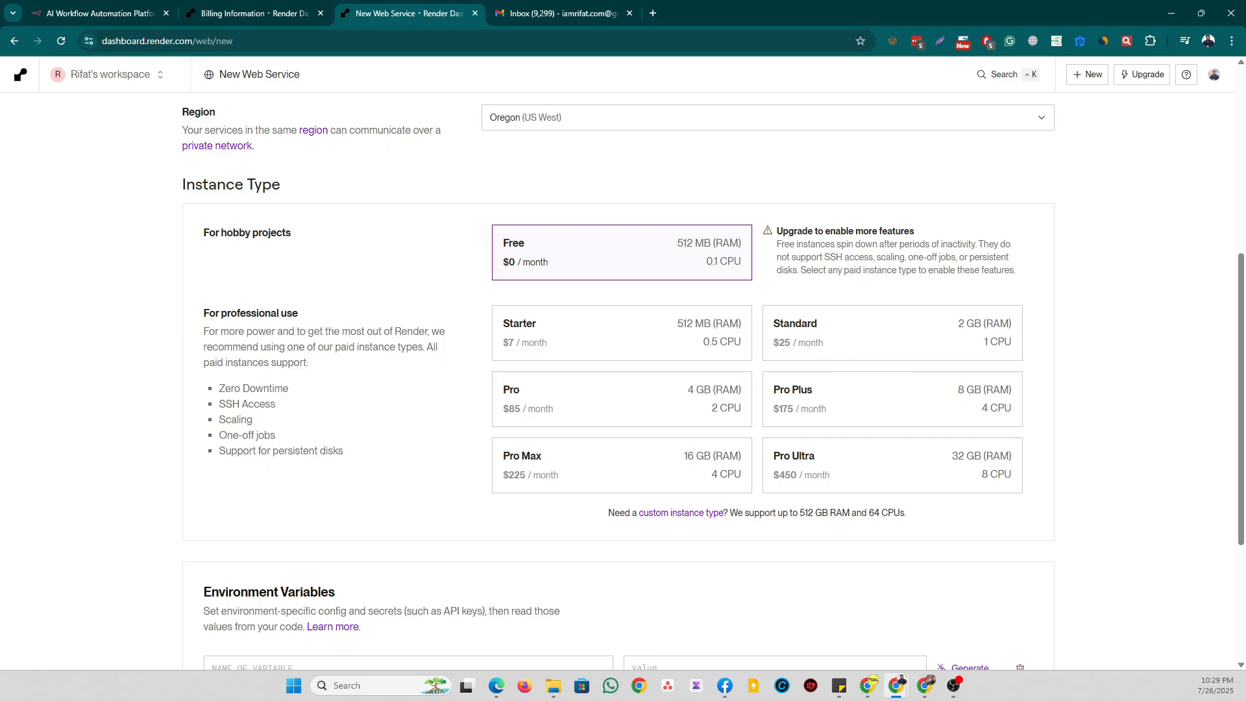
scroll(234, 627, "down", 3)
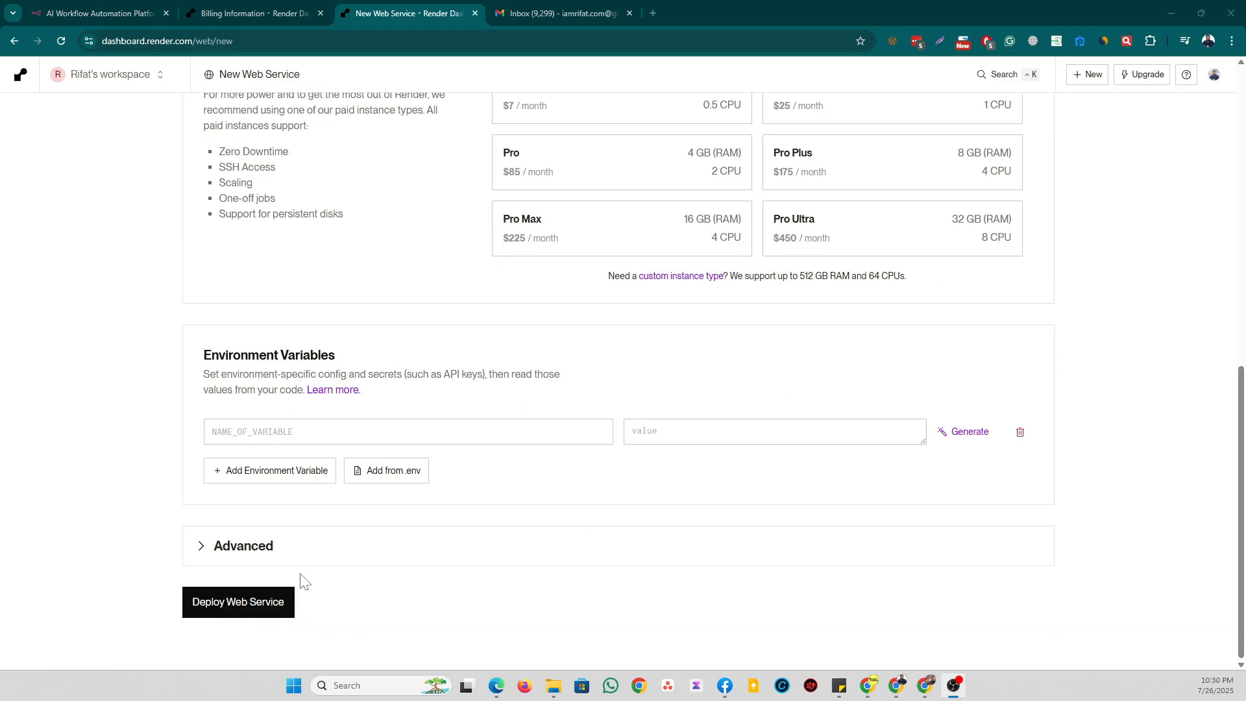
left_click(231, 609)
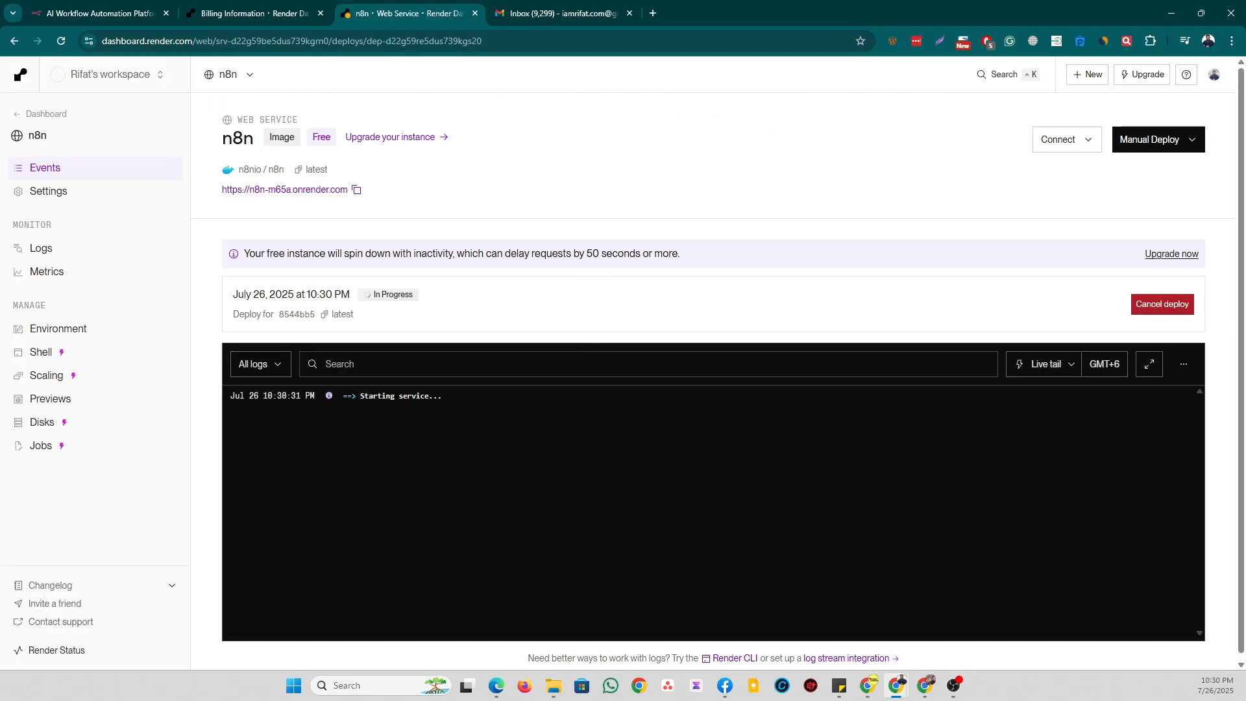
scroll(543, 477, "down", 1)
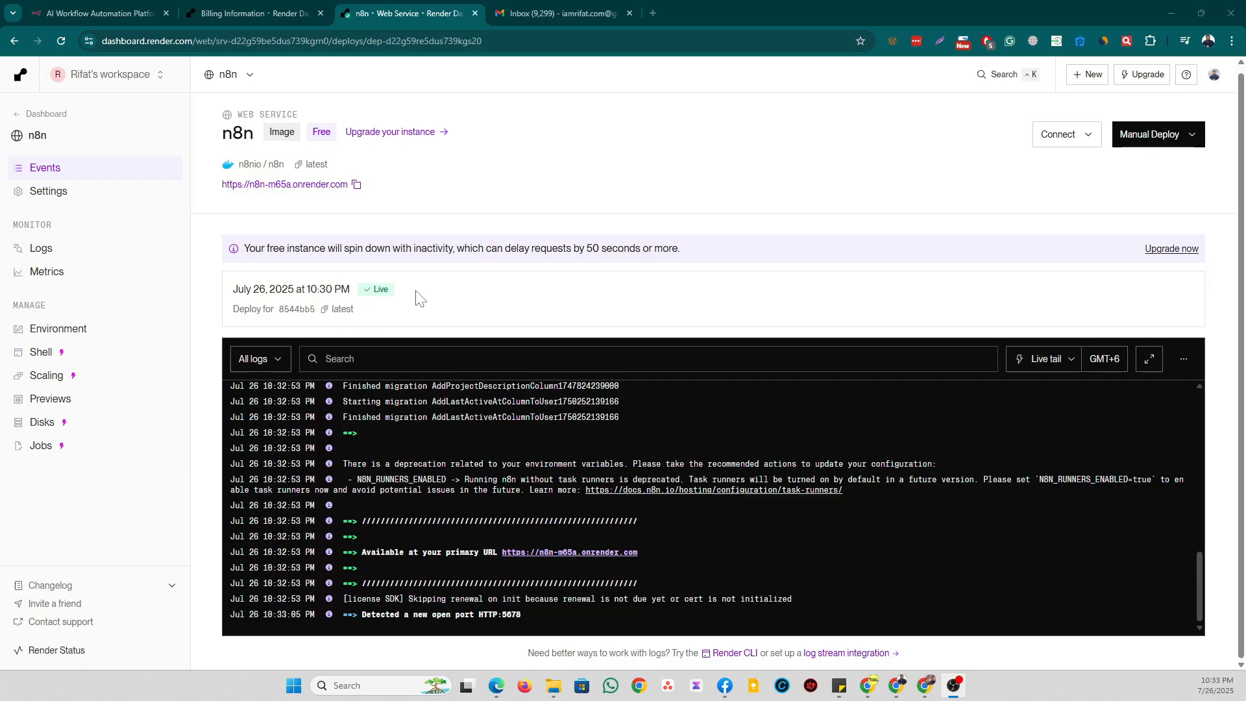
left_click(318, 185)
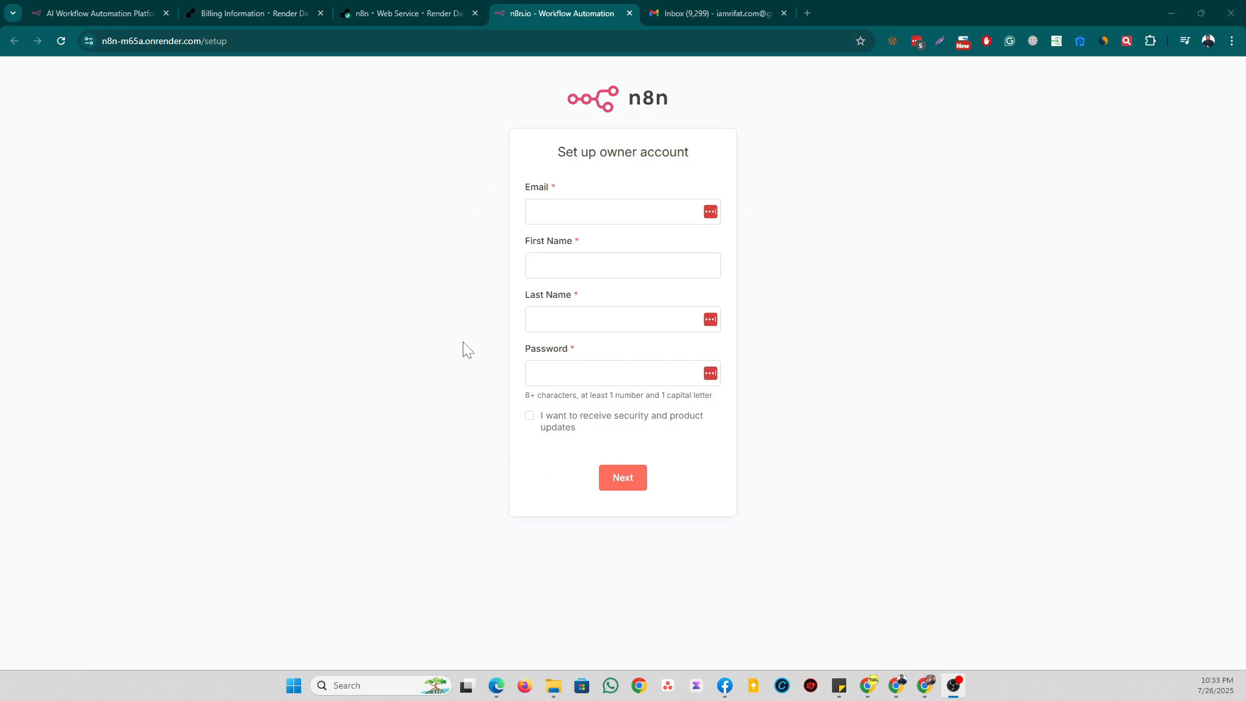
Read the free instance's inactivity notice on the Render service page and check the web address of the n8n owner setup page.
left_click(390, 13)
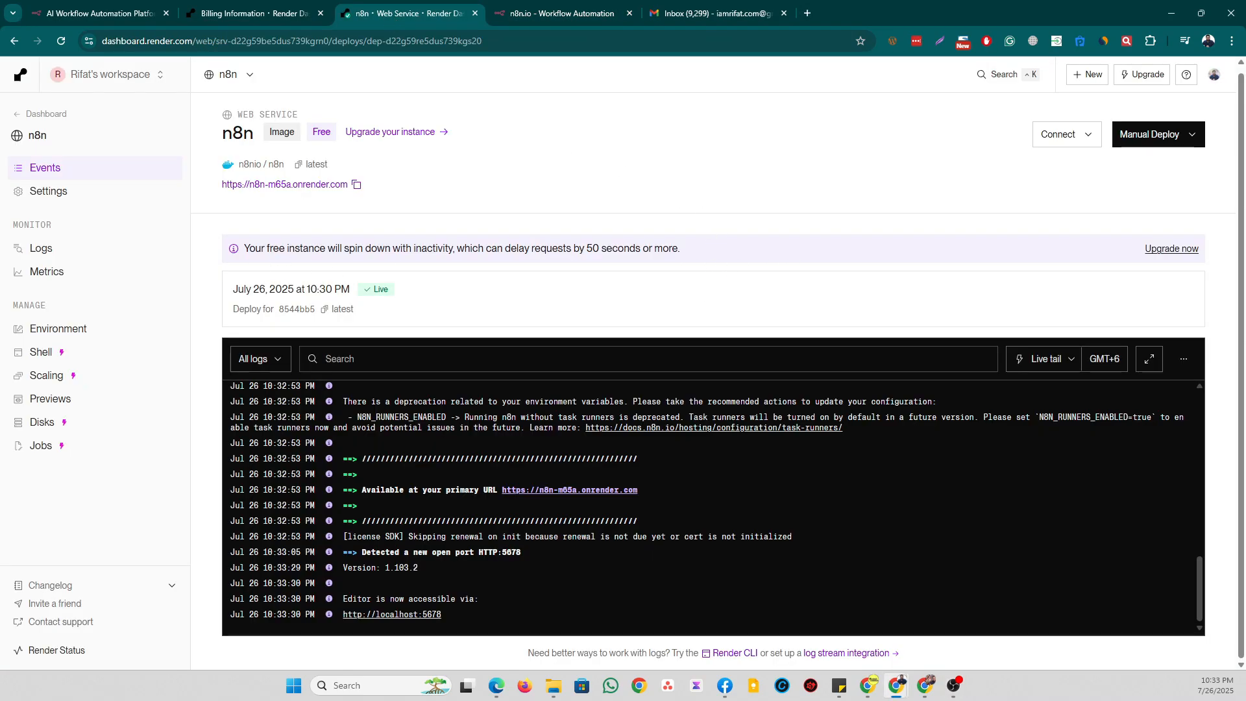
left_click_drag(240, 250, 674, 249)
left_click(725, 243)
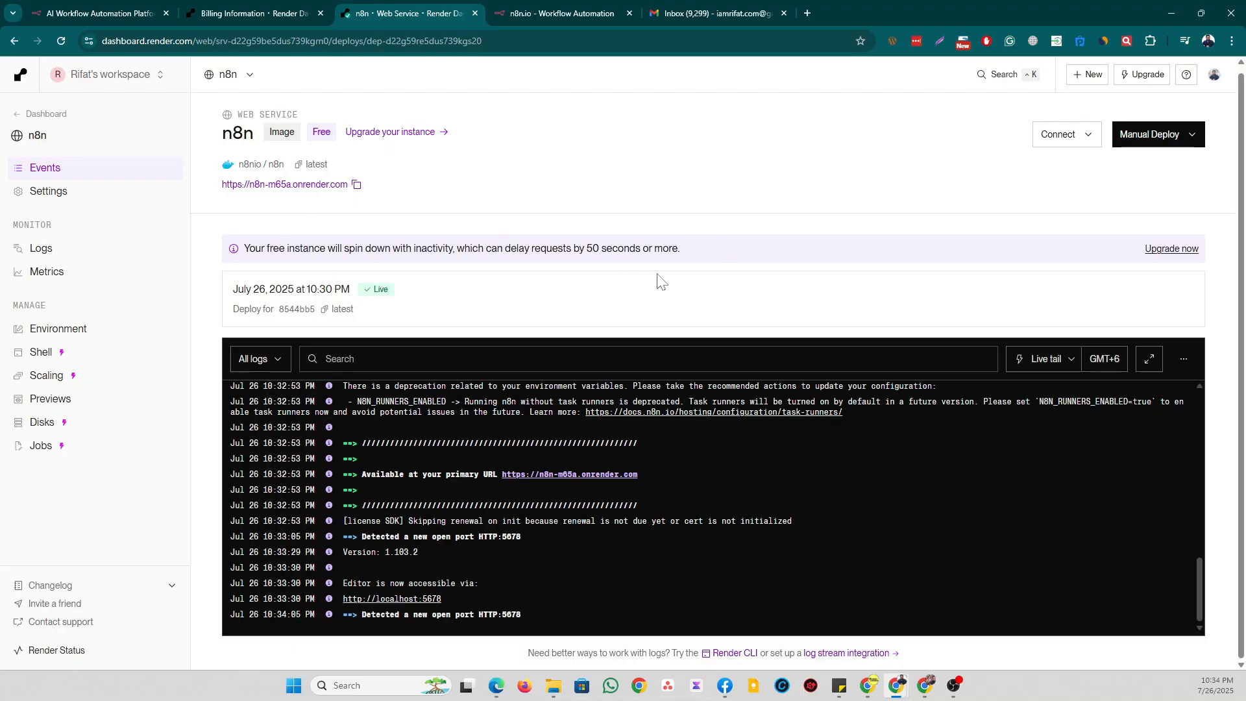
left_click(553, 13)
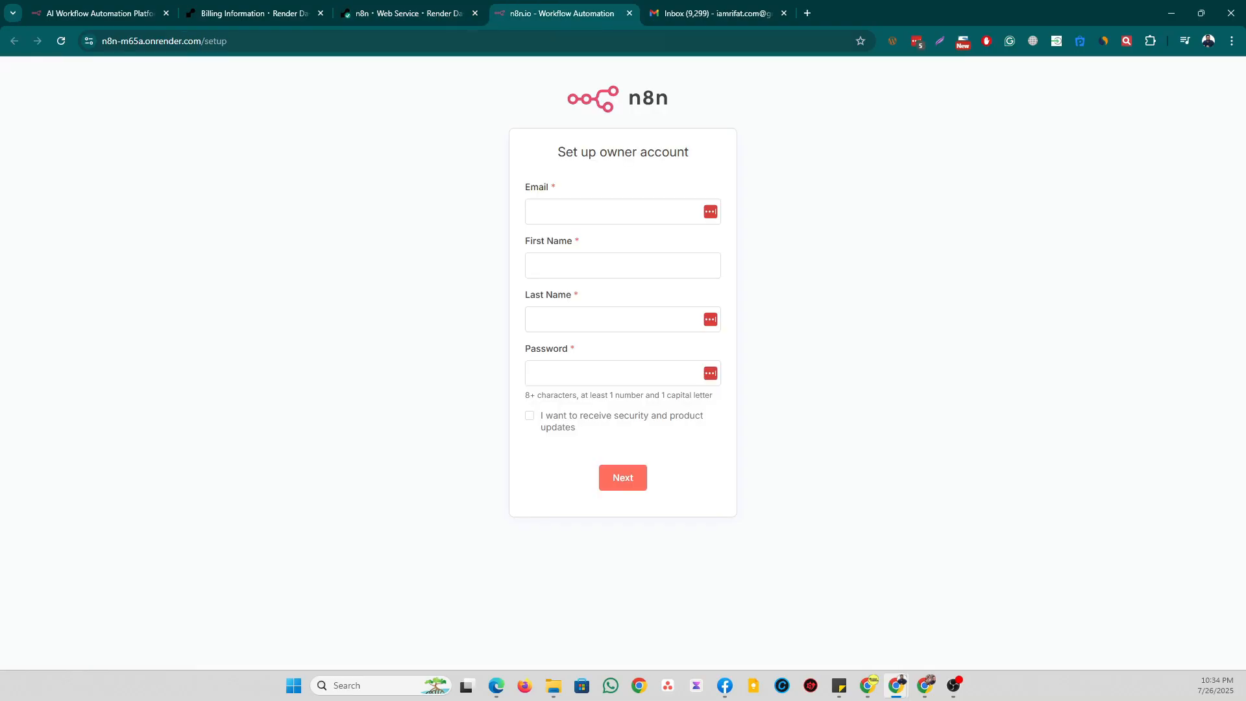
left_click_drag(199, 41, 105, 51)
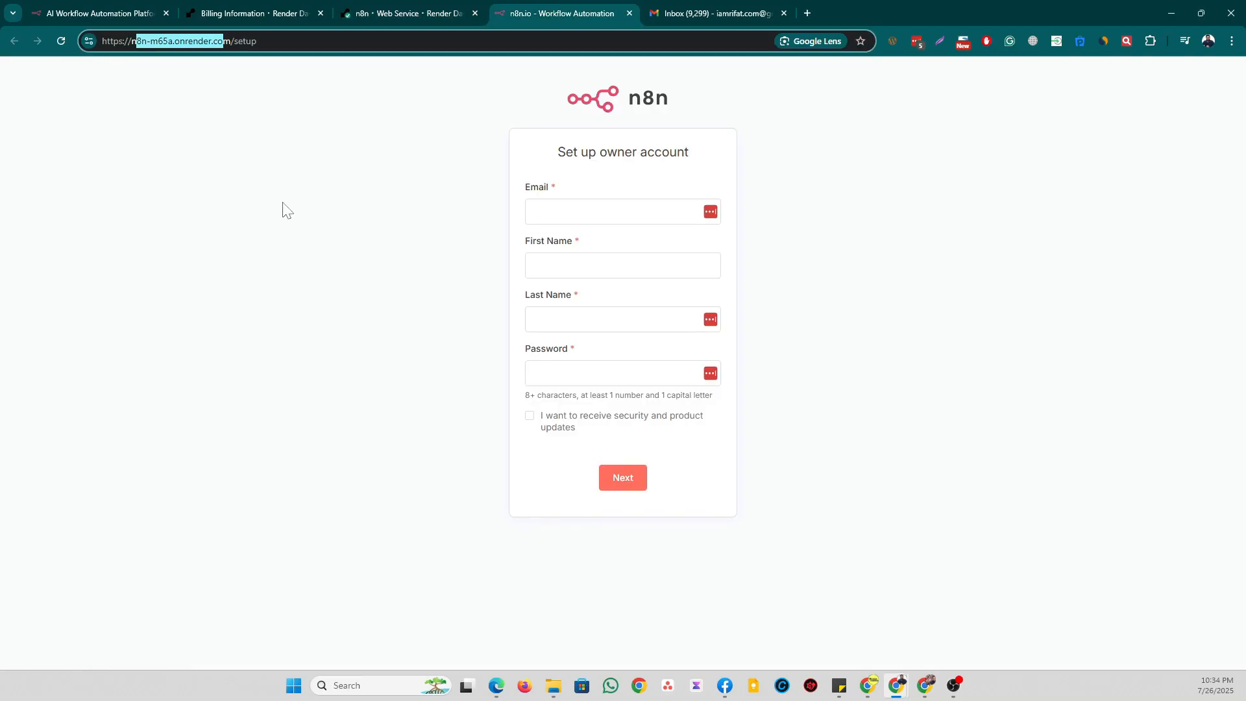
left_click(279, 200)
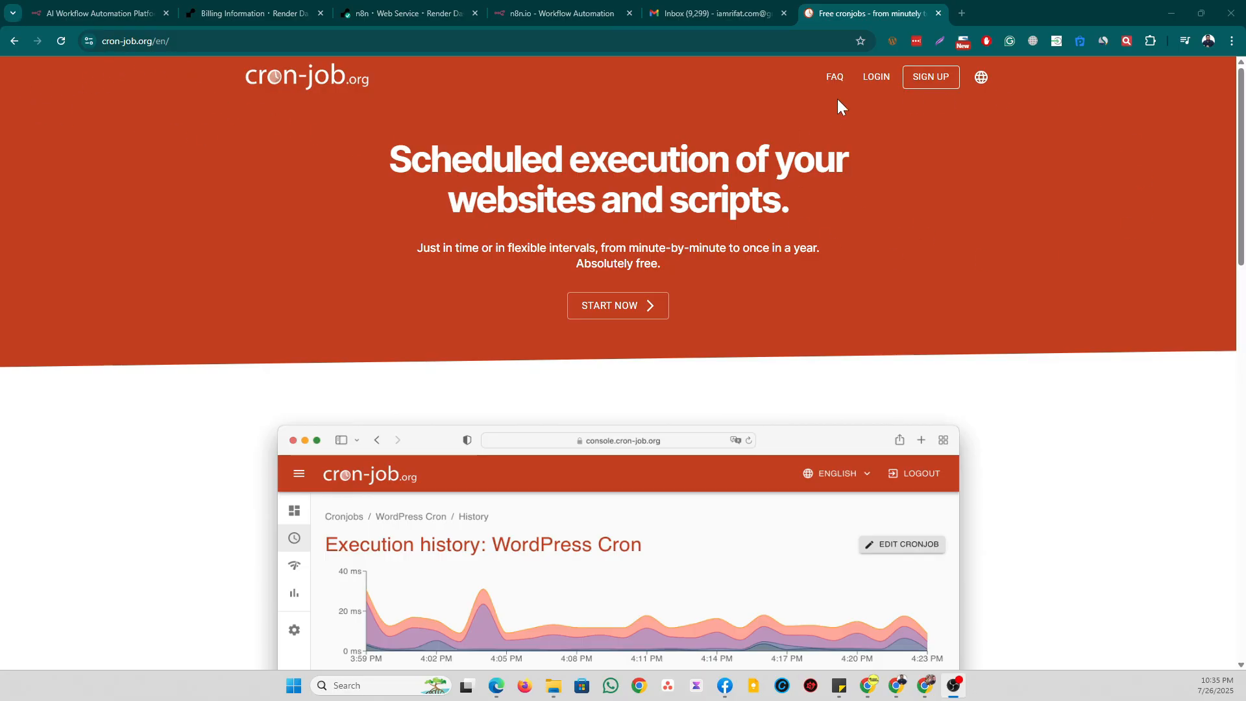
Open the cron-job.org sign-up form and fill in the first name, last name and email address.
left_click(930, 86)
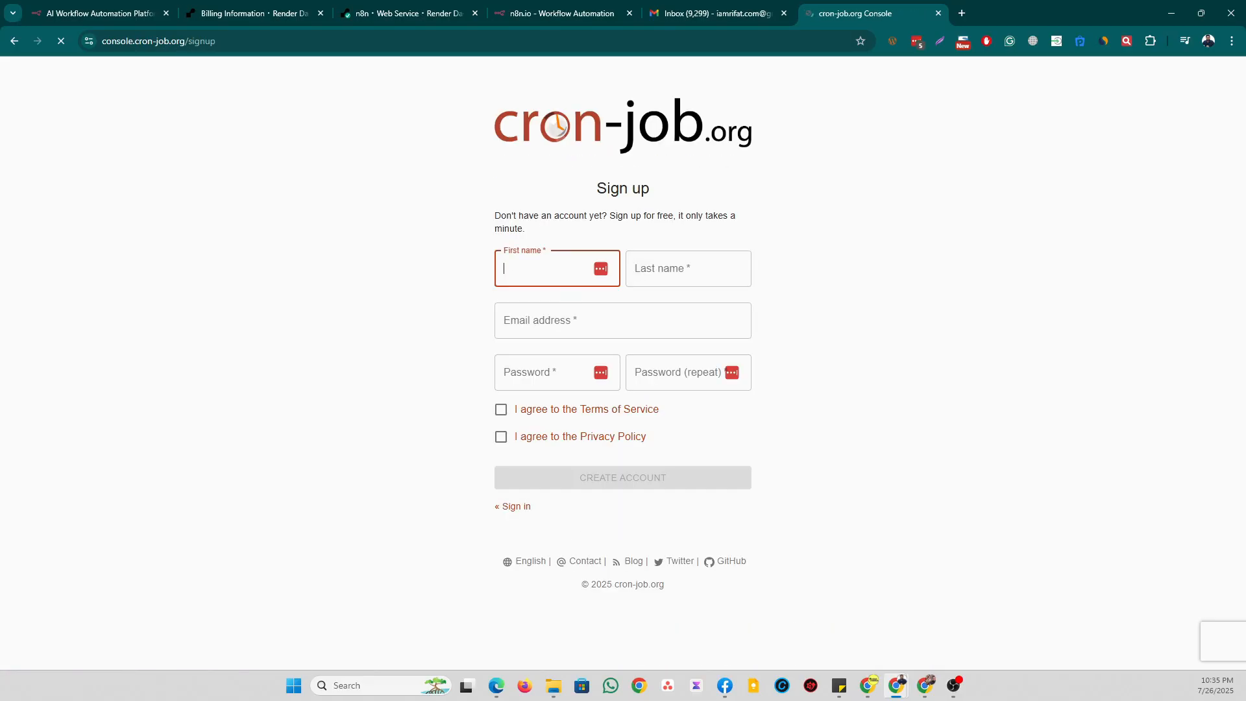
left_click(571, 269)
left_click(623, 310)
left_click(924, 409)
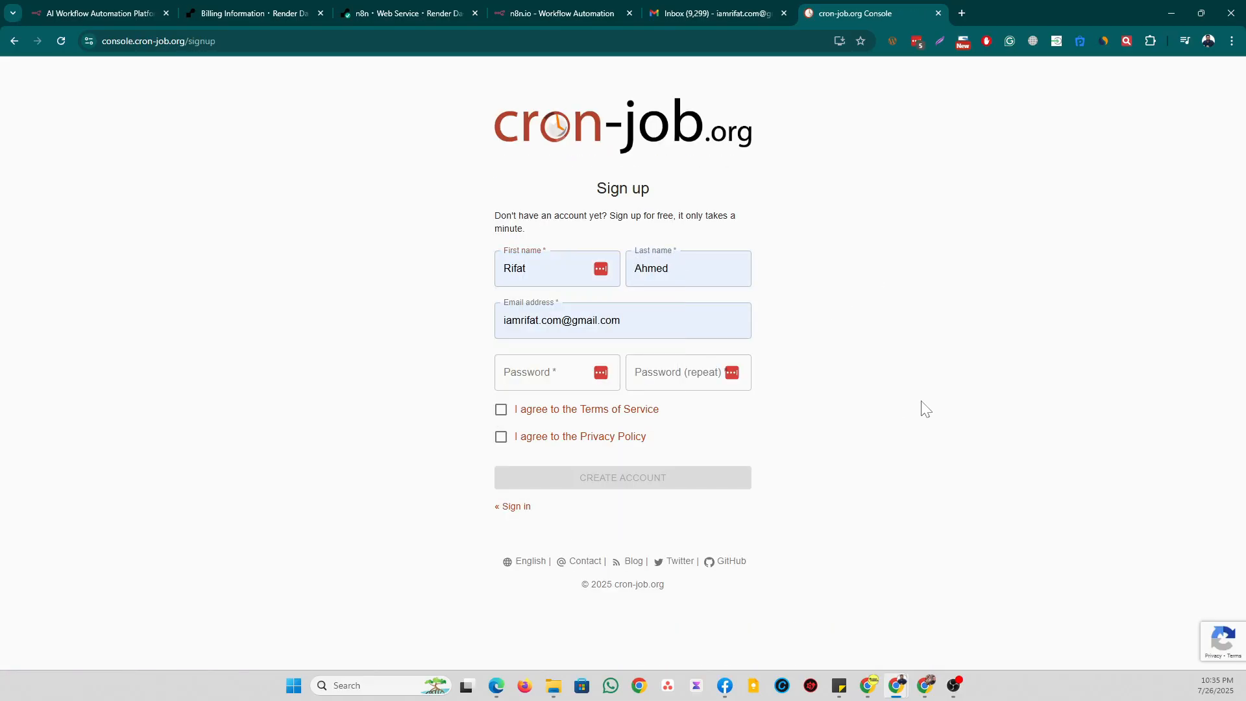
Enter the account password in both fields, accept the terms and privacy policy, create the cron-job.org account, save the login in LastPass and open the sign-in page.
left_click(551, 372)
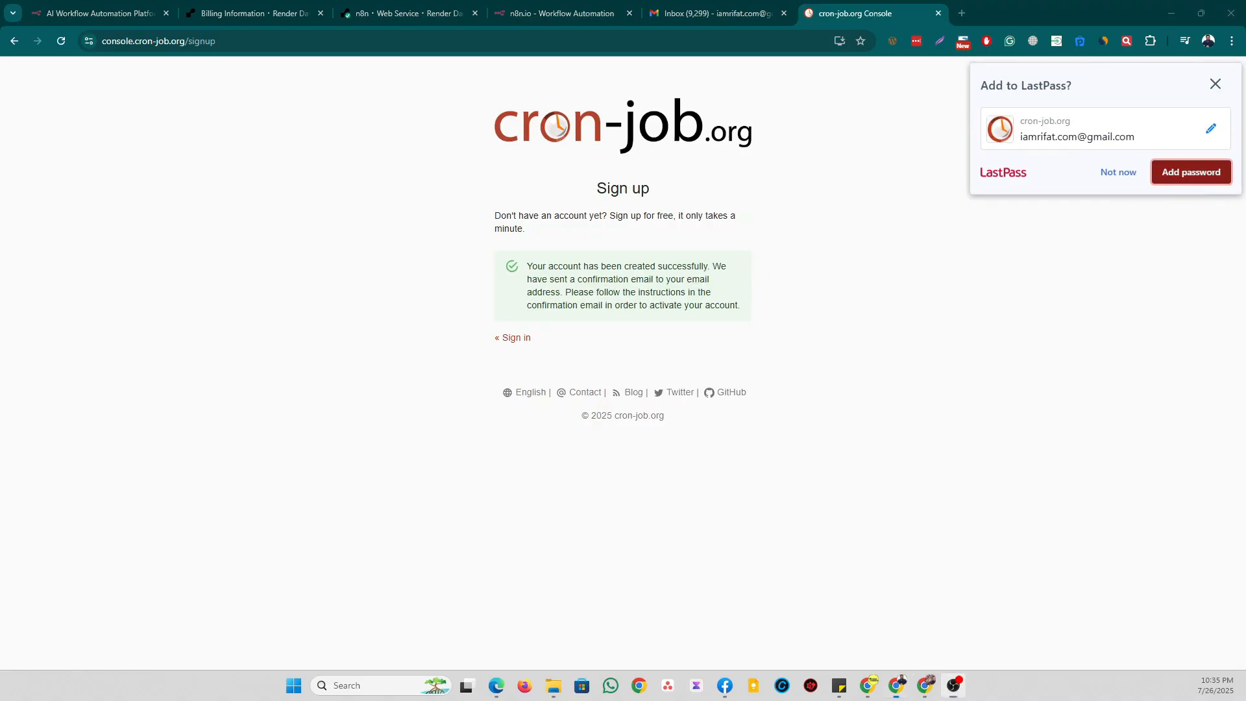
left_click(1193, 173)
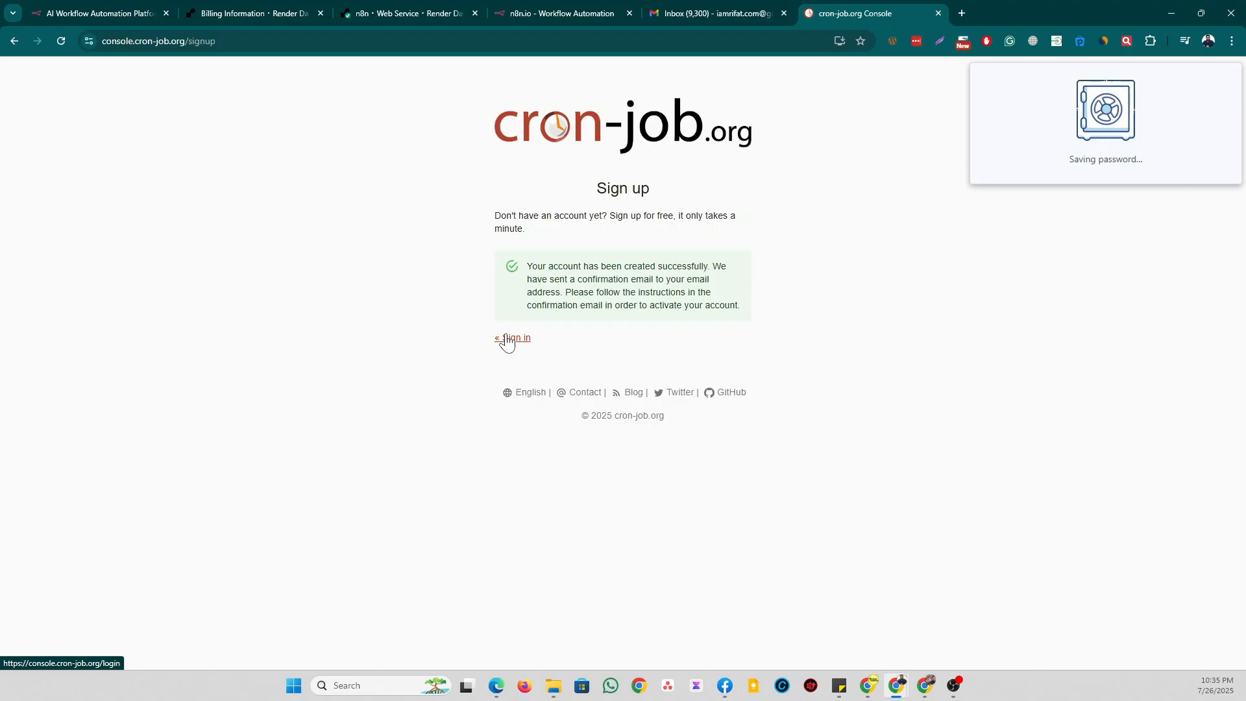
left_click(507, 338)
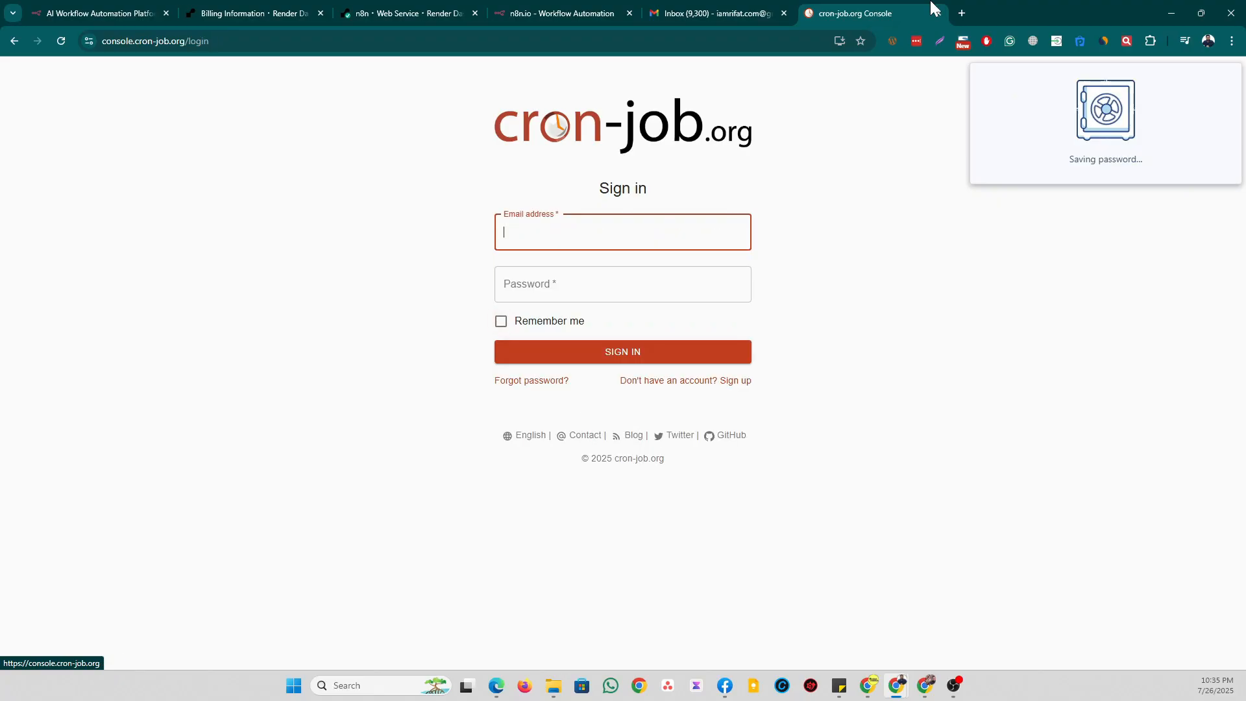
Switch to Gmail, open the cron-job.org activation email and activate the new account from its link.
left_click(679, 12)
left_click(484, 192)
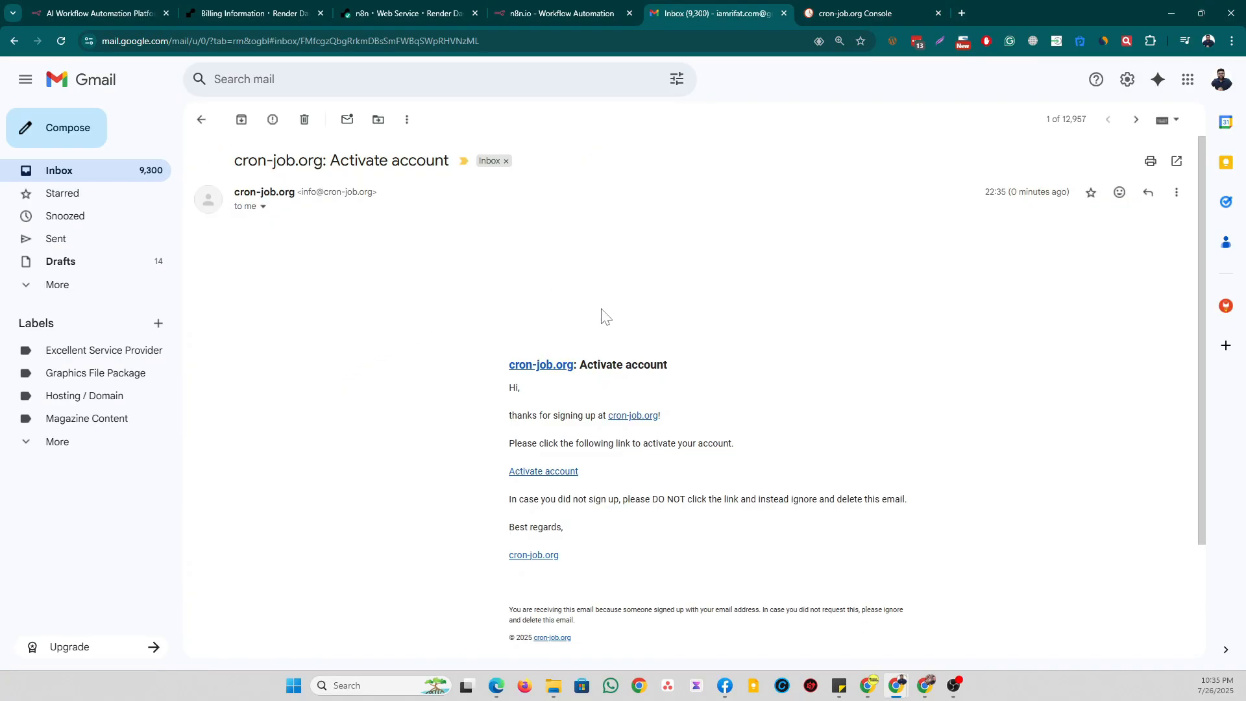
scroll(545, 400, "down", 1)
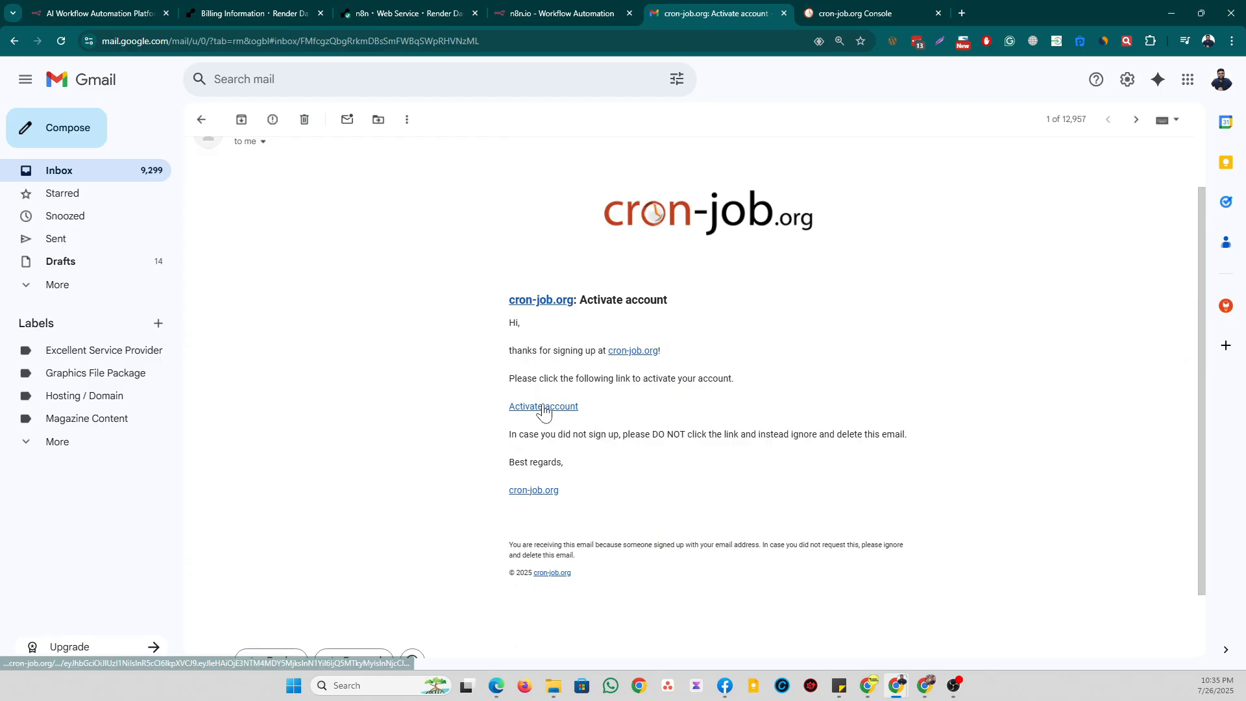
left_click(544, 399)
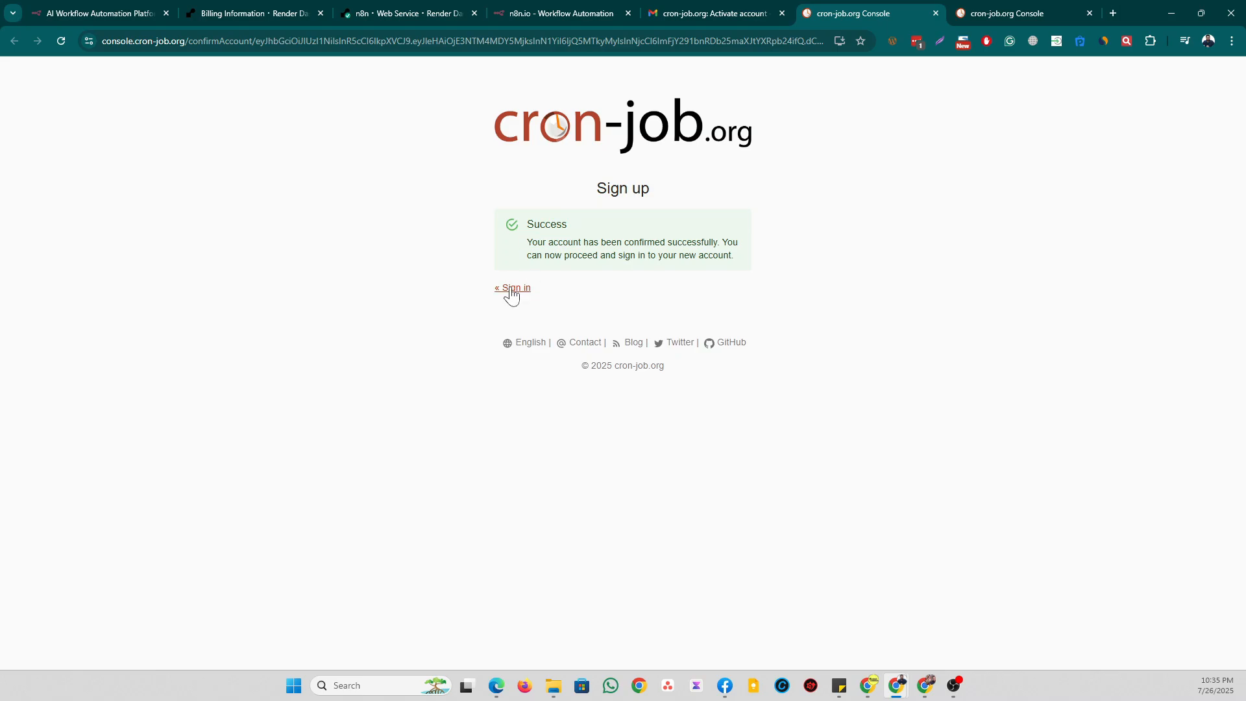
Go to the sign-in form from the confirmation page and sign in to cron-job.org with Remember me enabled.
left_click(512, 288)
left_click(501, 321)
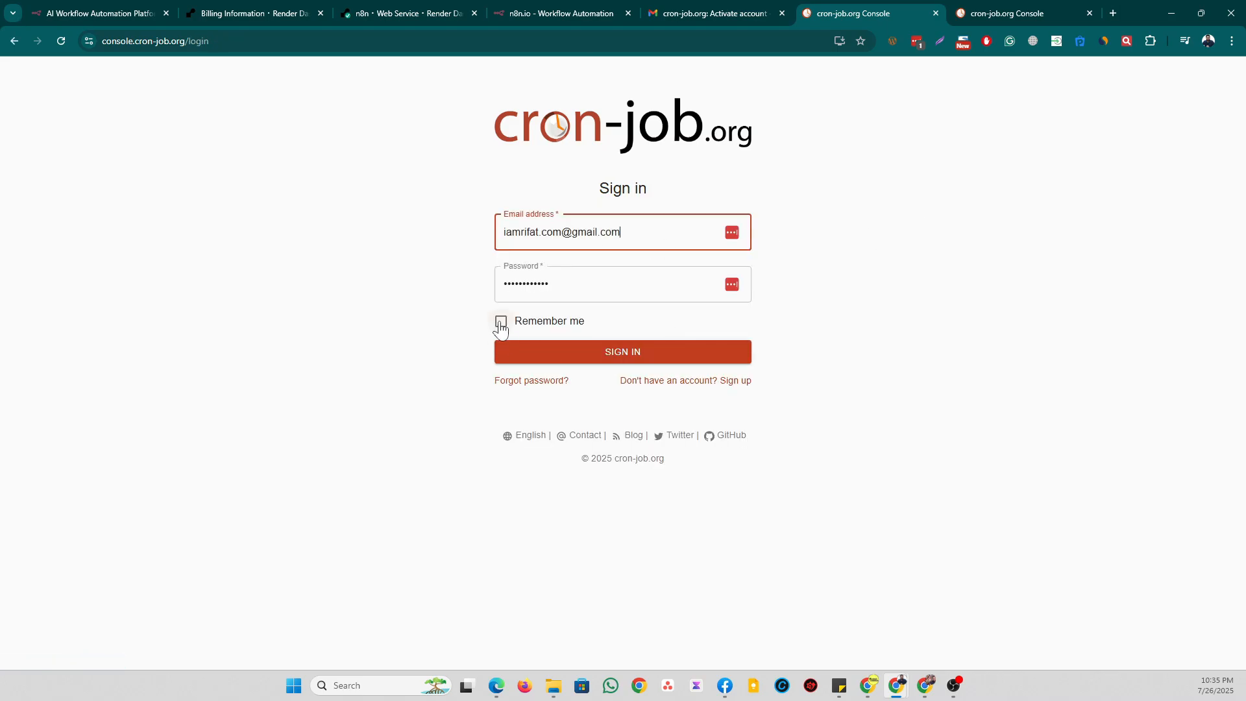
left_click(568, 361)
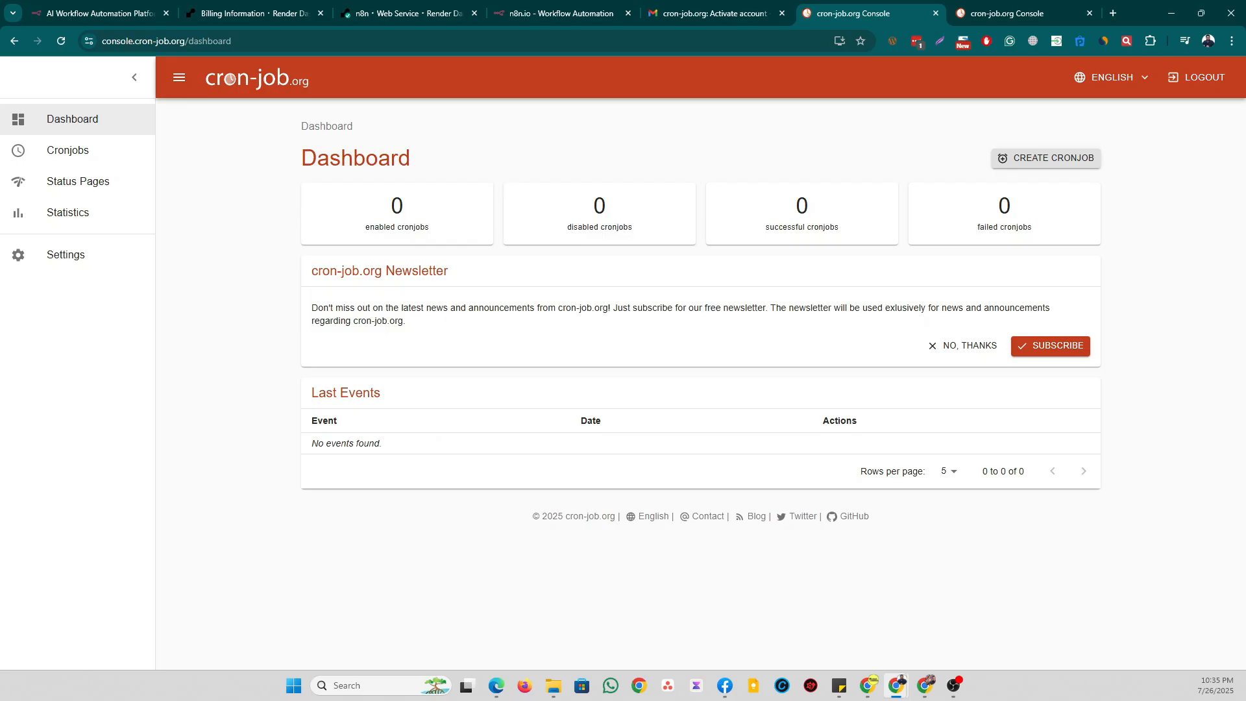
Start a new cronjob in the cron-job.org console and copy the n8n service's public address from its Render page.
left_click(78, 151)
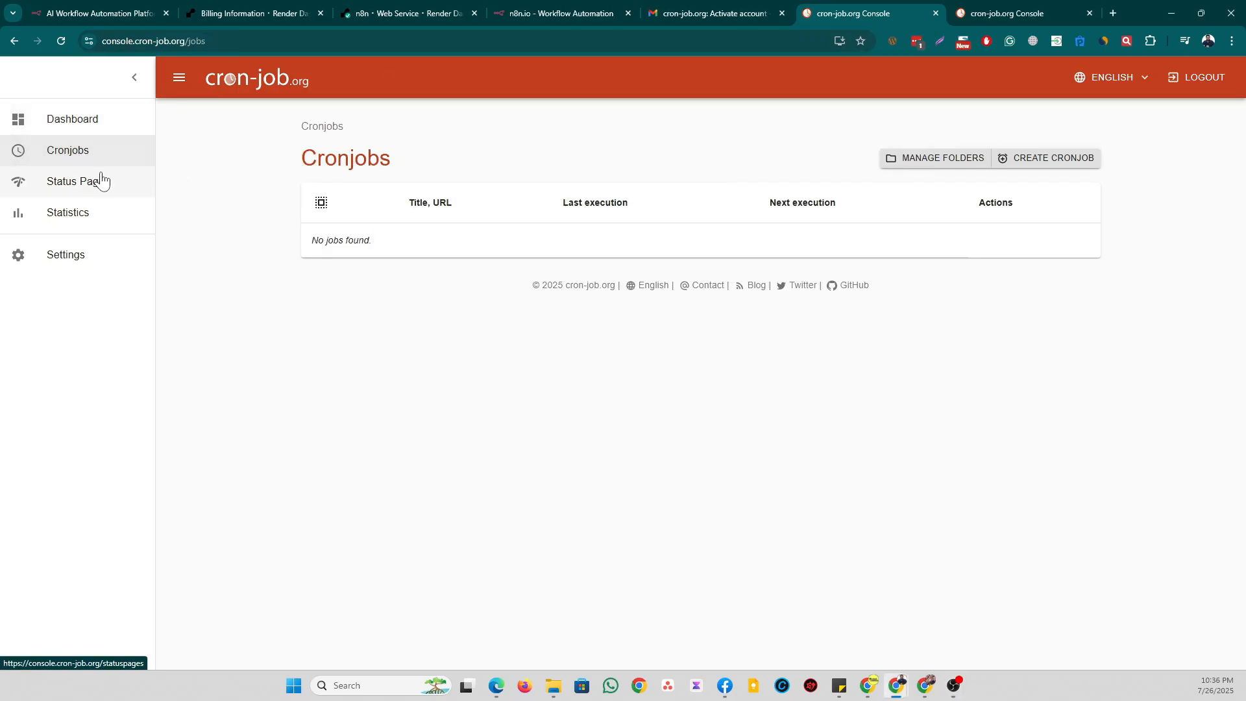
left_click(1053, 163)
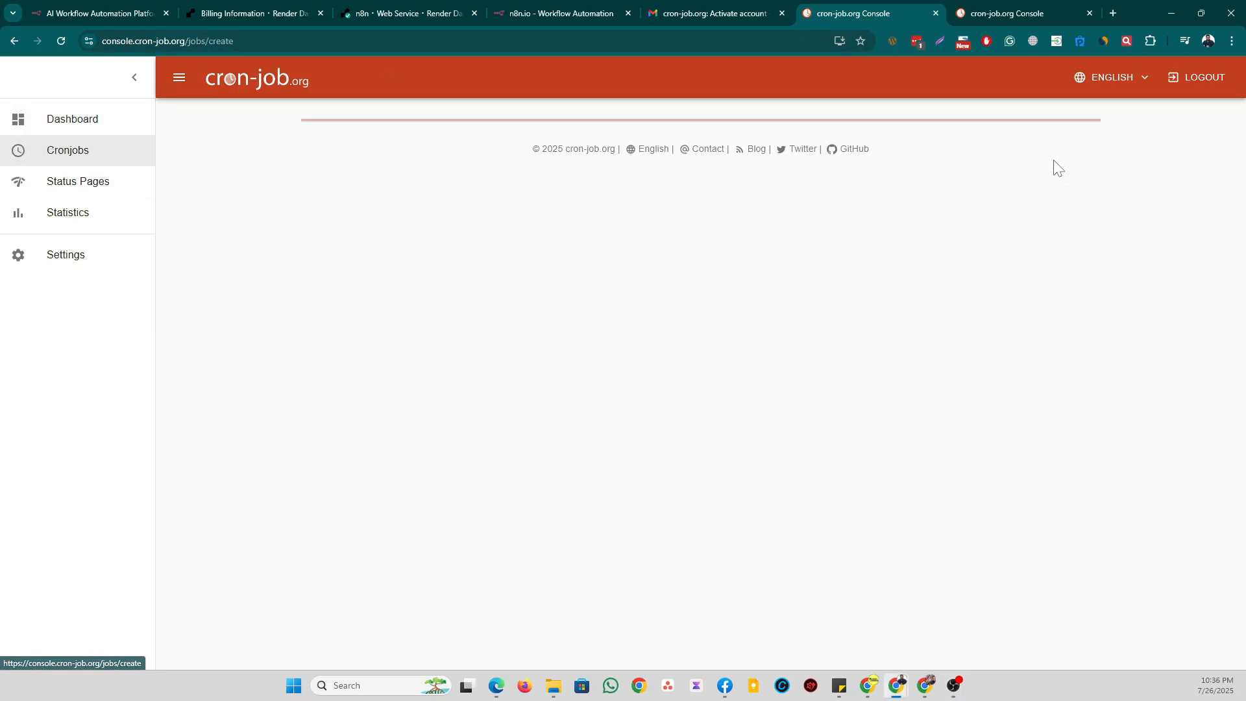
left_click(525, 5)
left_click(419, 6)
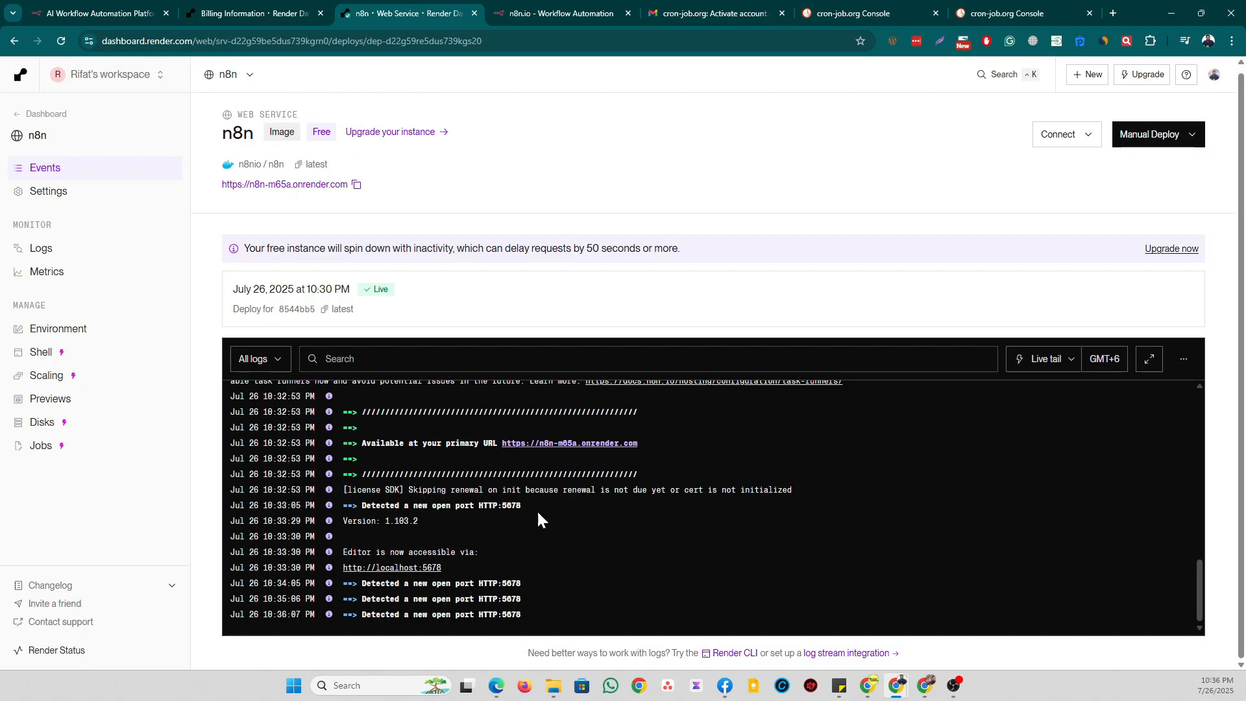
scroll(712, 437, "up", 2)
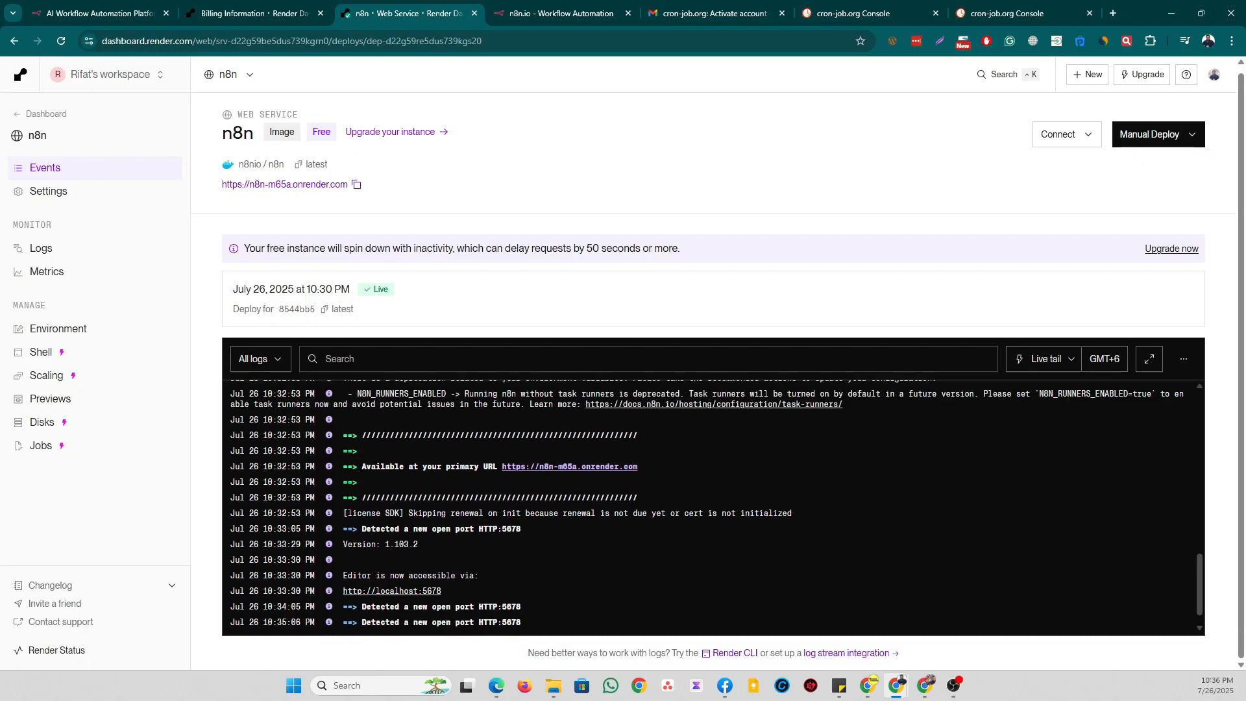
left_click(356, 185)
left_click(985, 14)
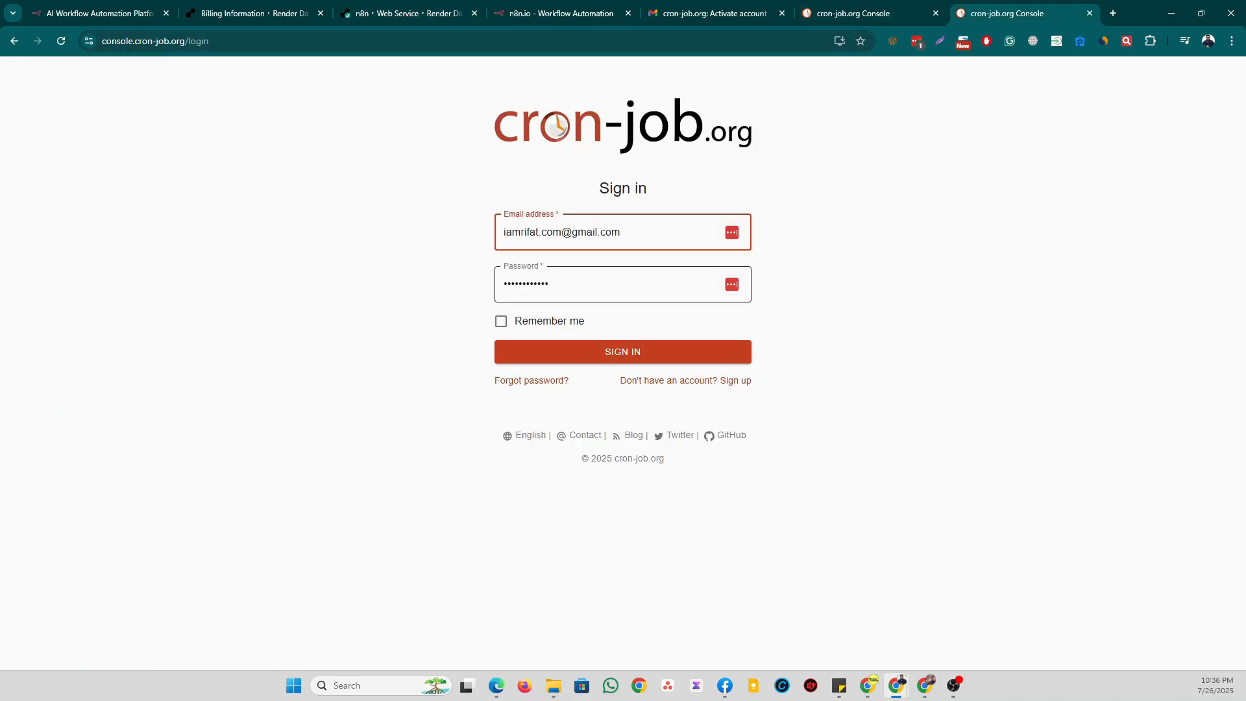
left_click(738, 8)
left_click(883, 6)
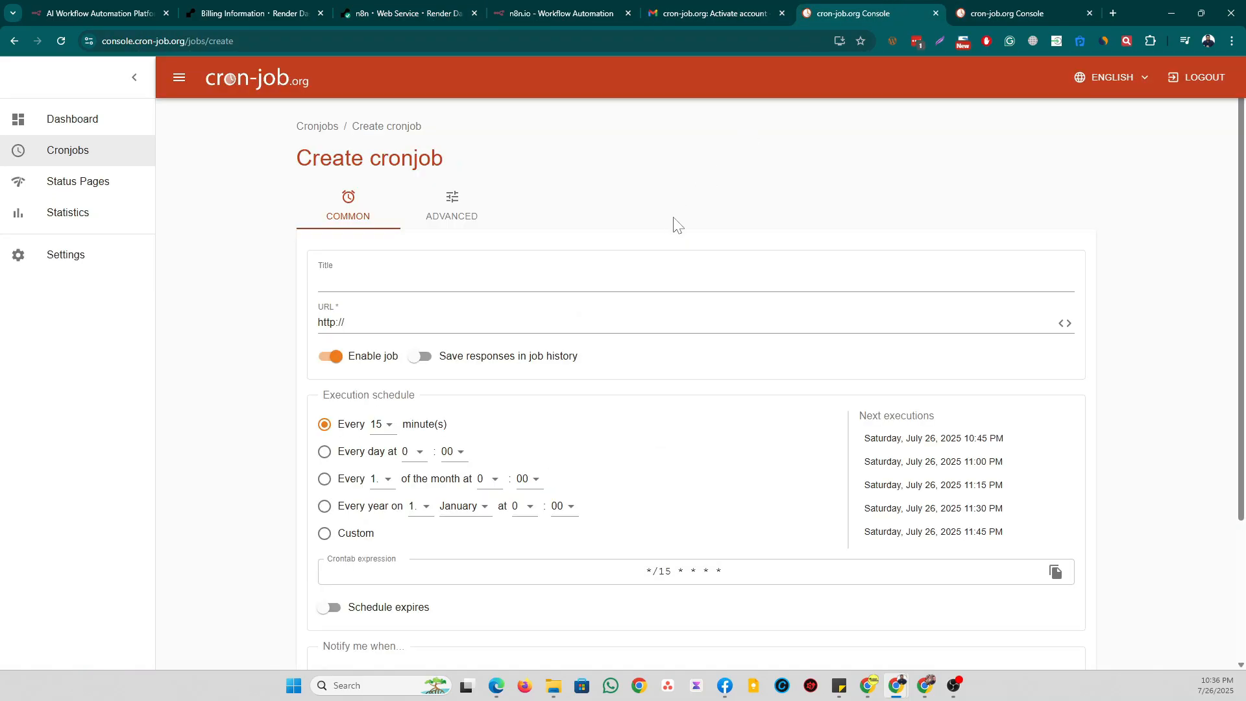
left_click_drag(464, 323, 276, 331)
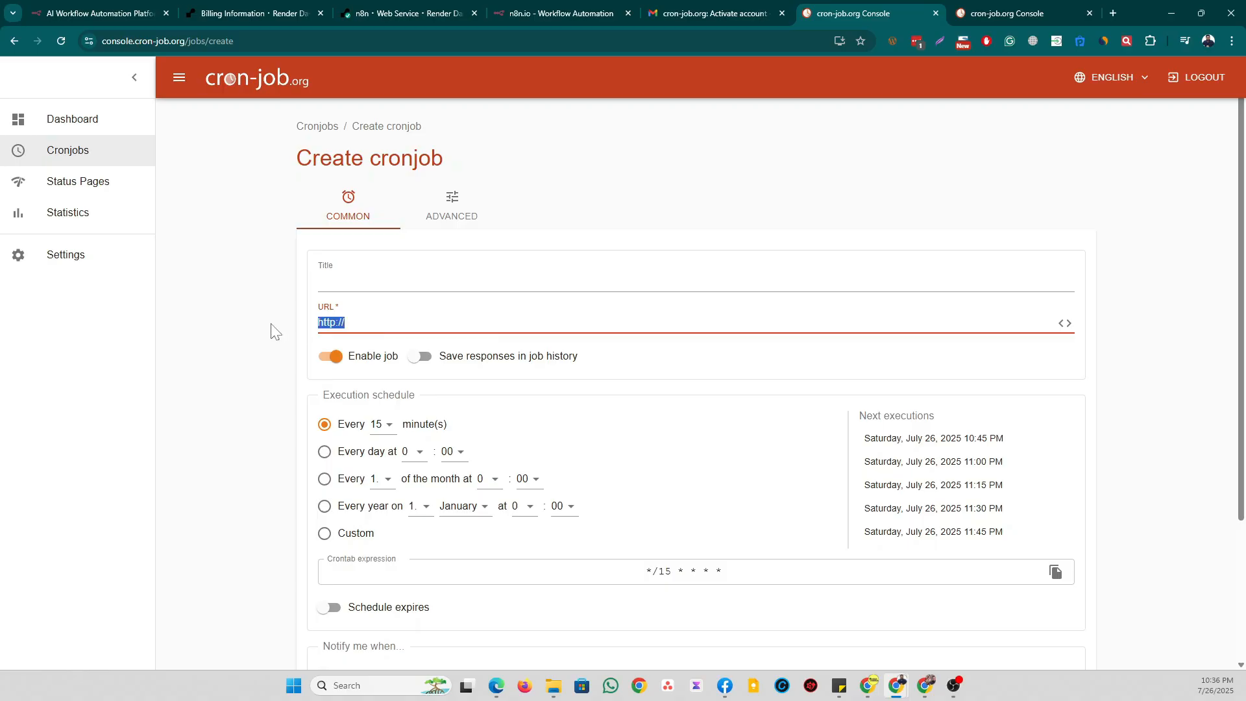
key("ctrl+v")
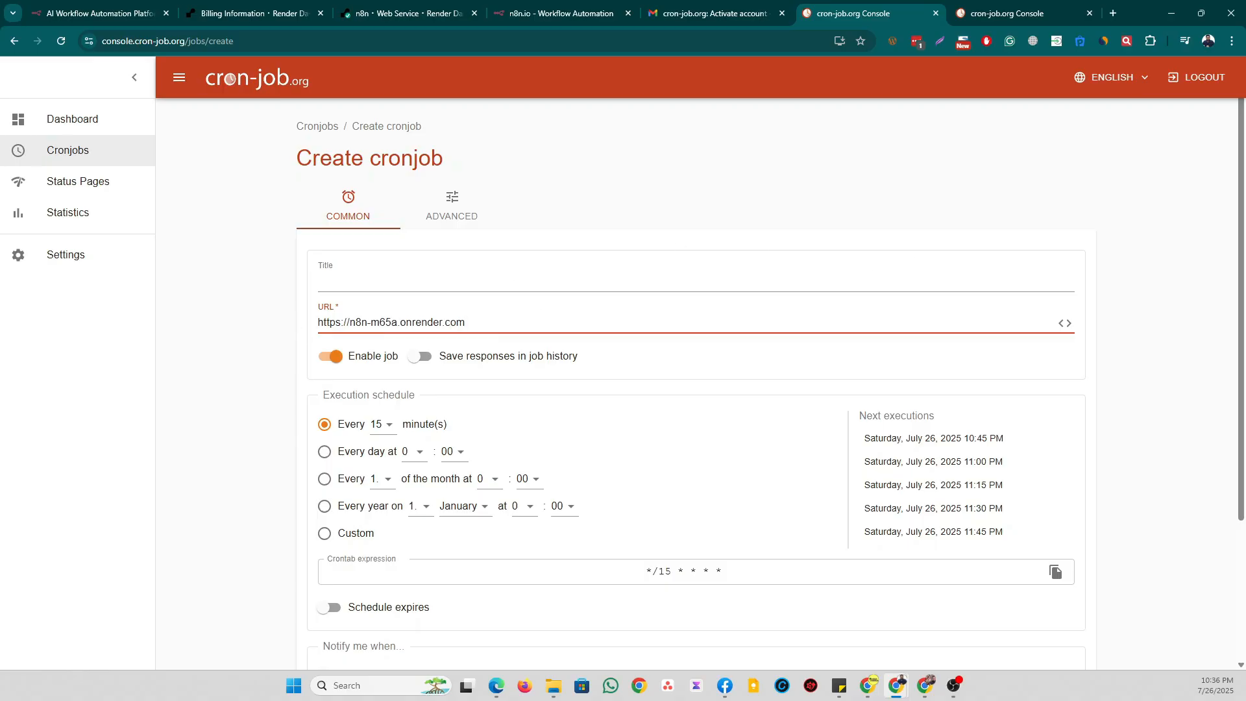
key("shift+Tab")
type("n8n")
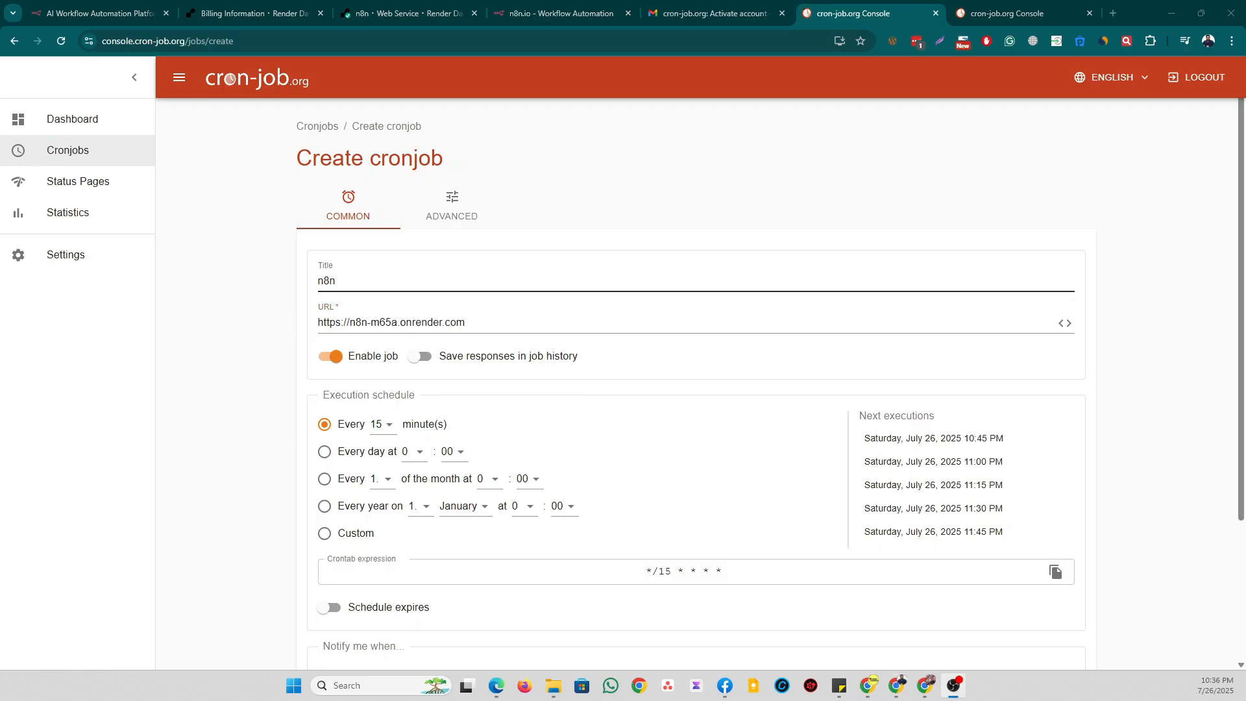
Schedule the n8n cronjob to run every 5 minutes and create it.
left_click(384, 434)
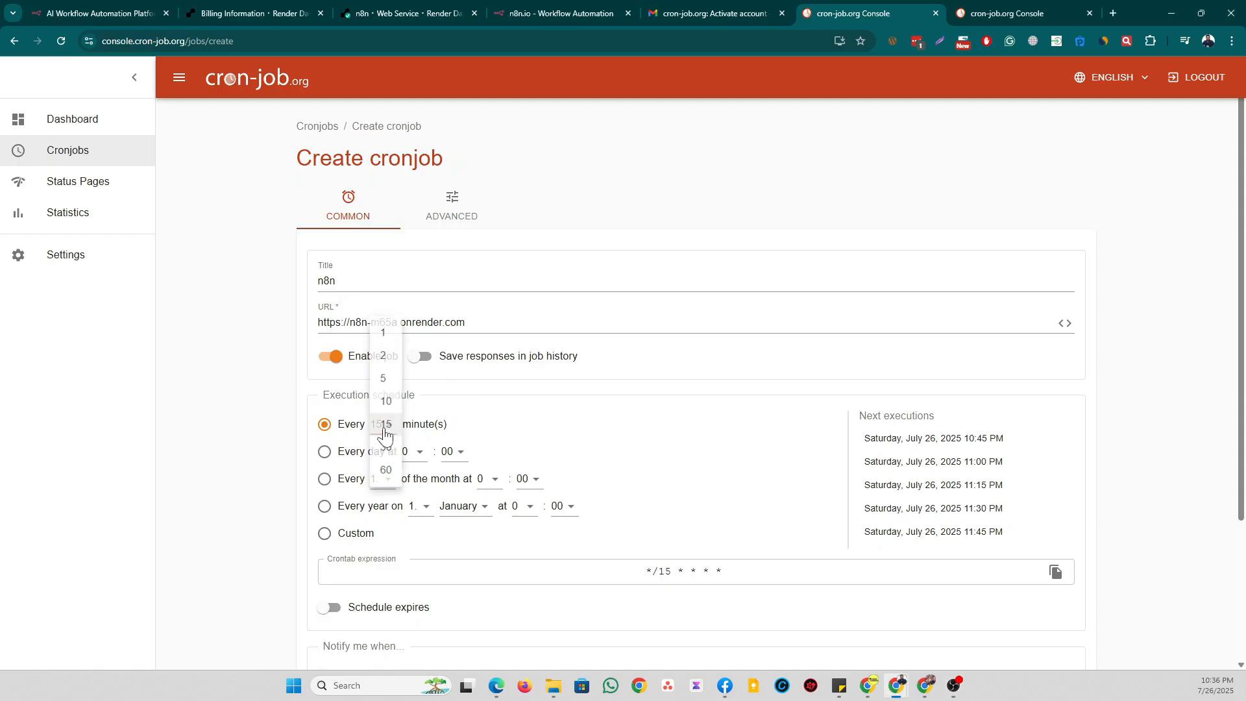
left_click(385, 380)
scroll(221, 413, "down", 2)
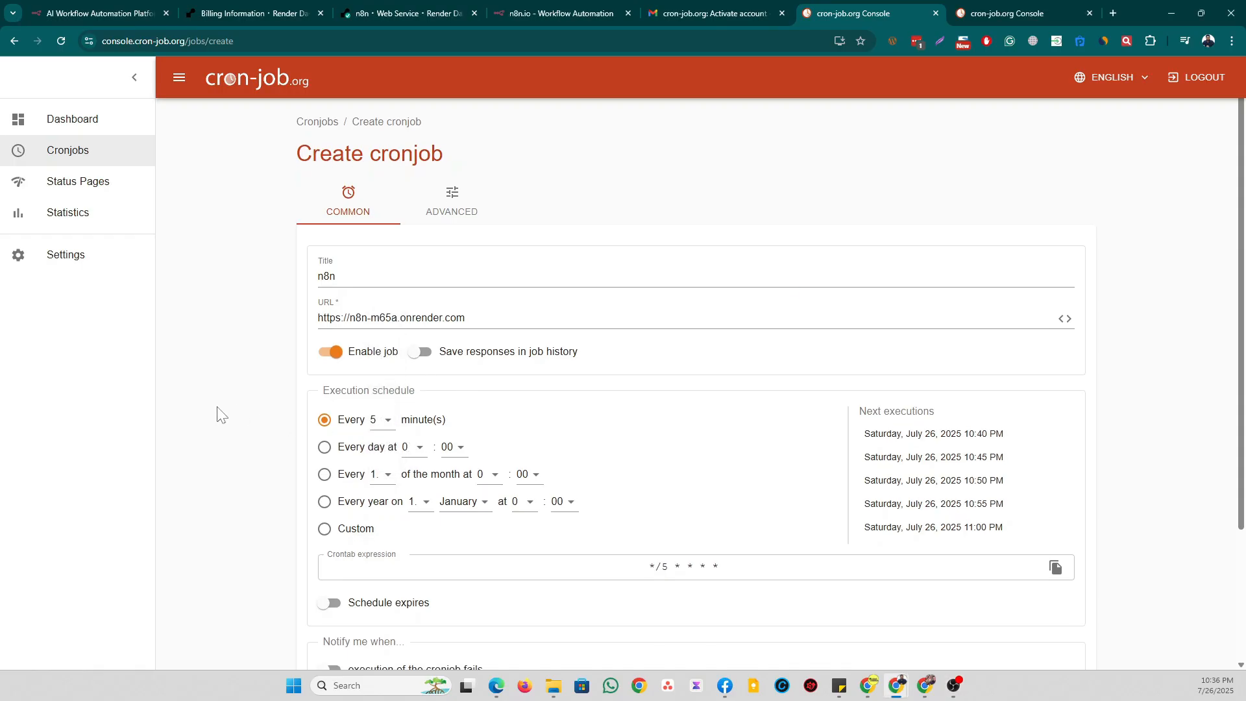
scroll(220, 412, "down", 1)
left_click(1058, 600)
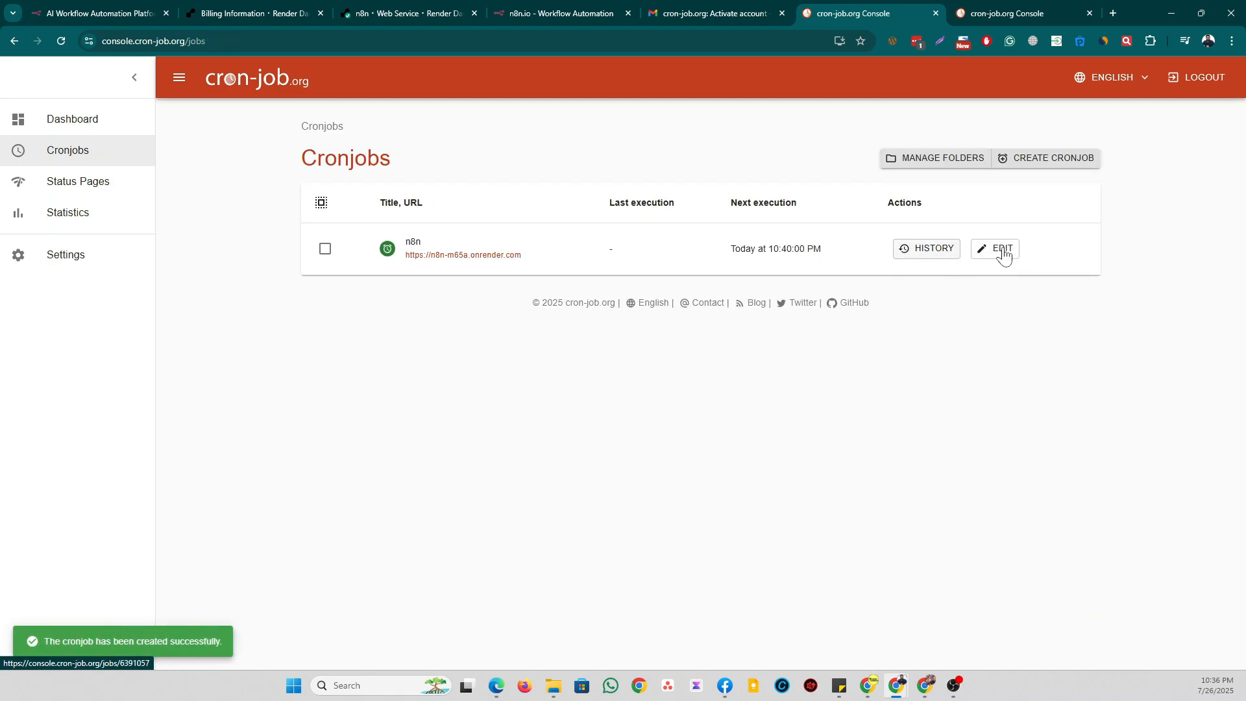
Check the n8n cronjob's execution history, and perform a test run of the job from its edit page.
left_click(927, 253)
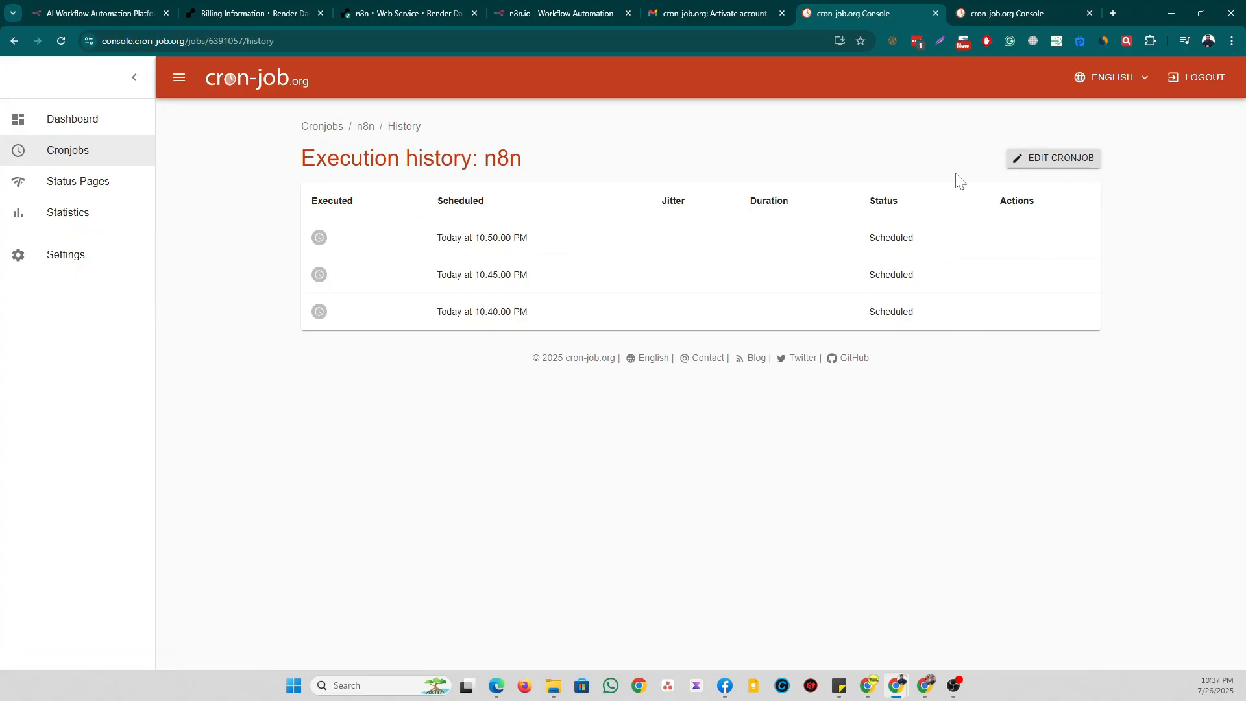
left_click(1038, 159)
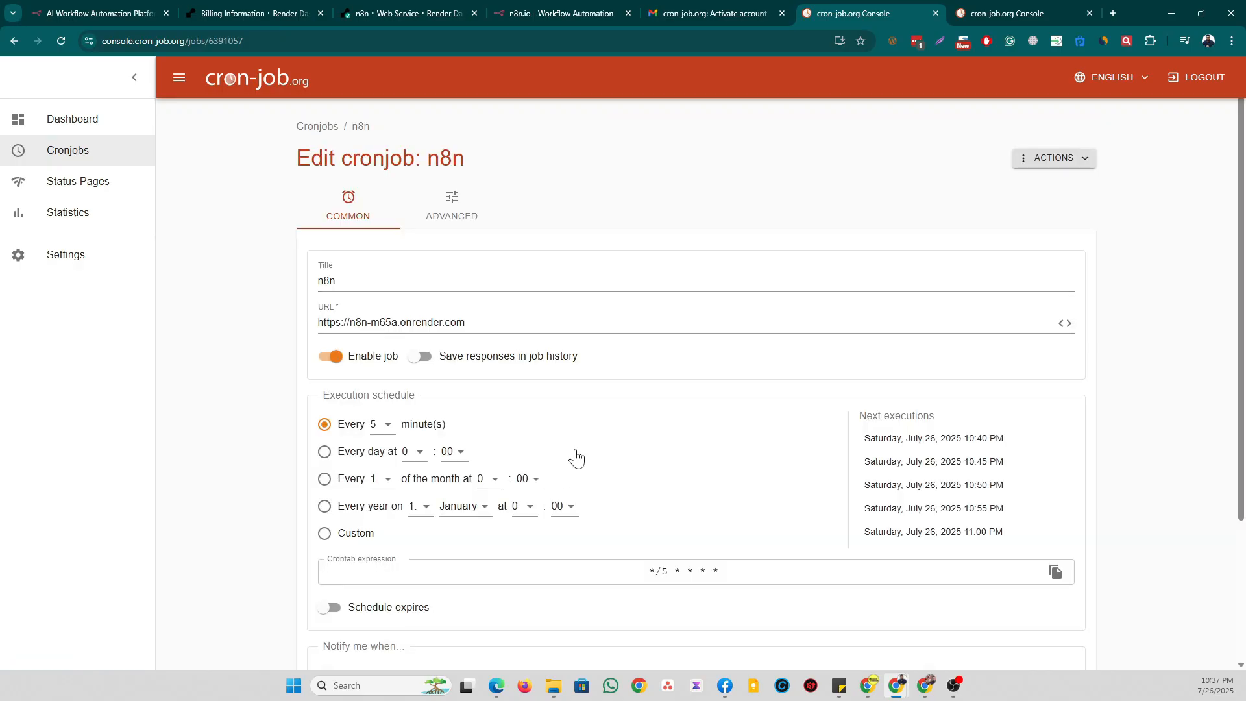
scroll(578, 458, "down", 3)
left_click(991, 605)
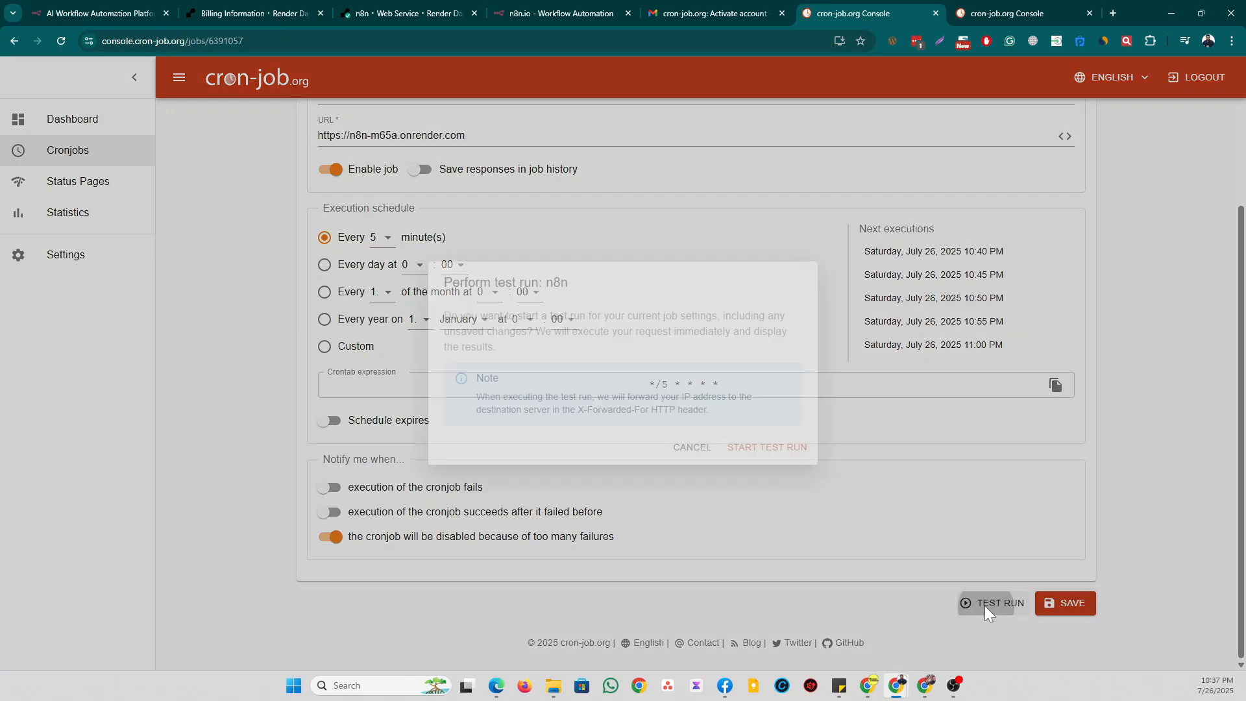
left_click(776, 451)
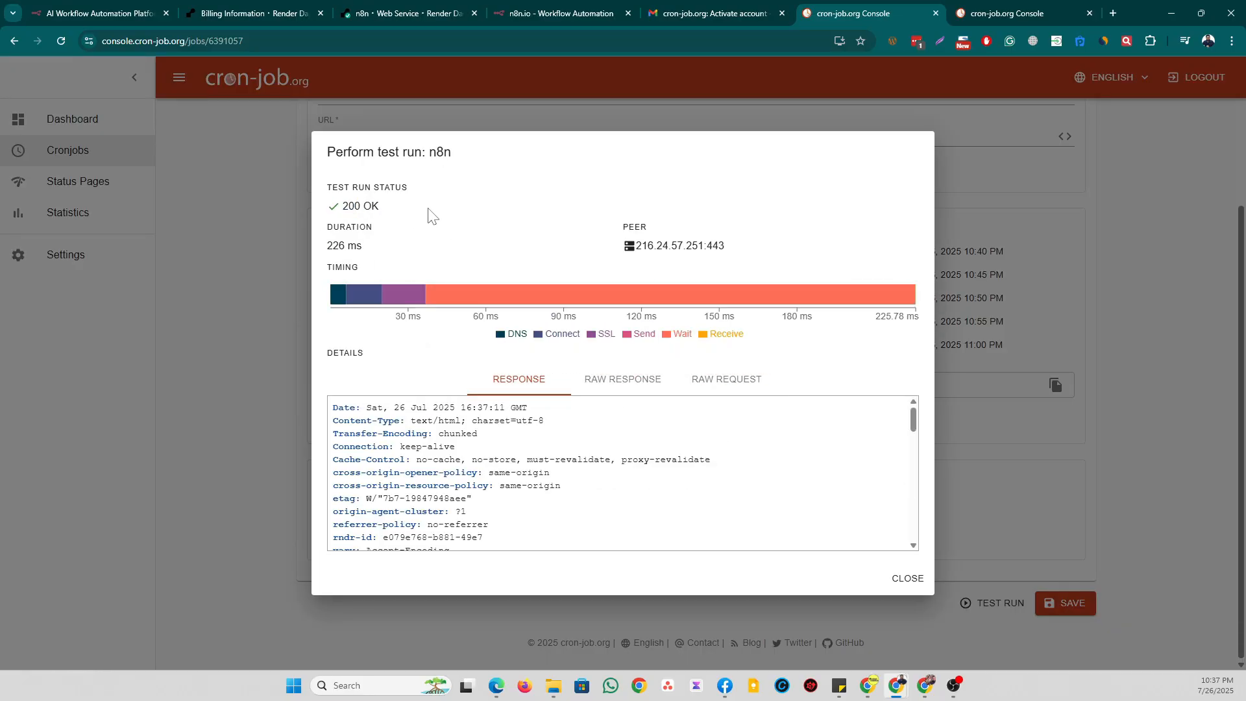
left_click(909, 579)
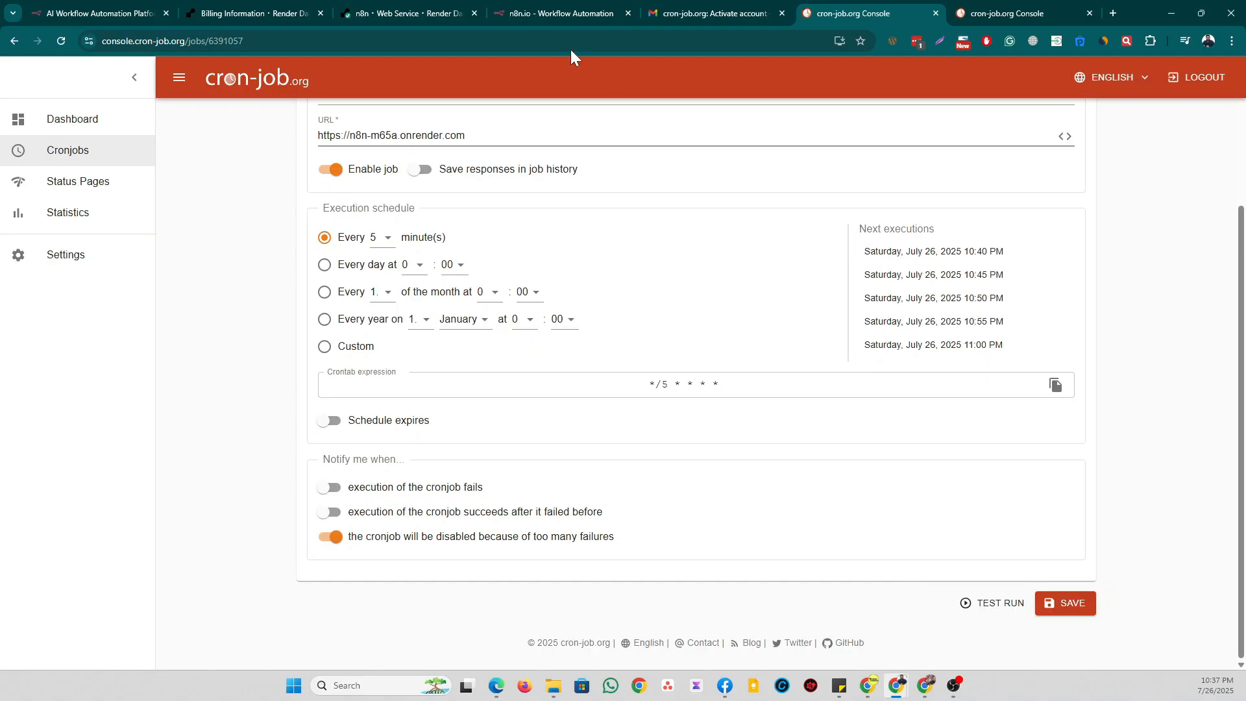
Reload the n8n owner setup page, close its tab and reopen the service's public address from the Render page.
left_click(401, 11)
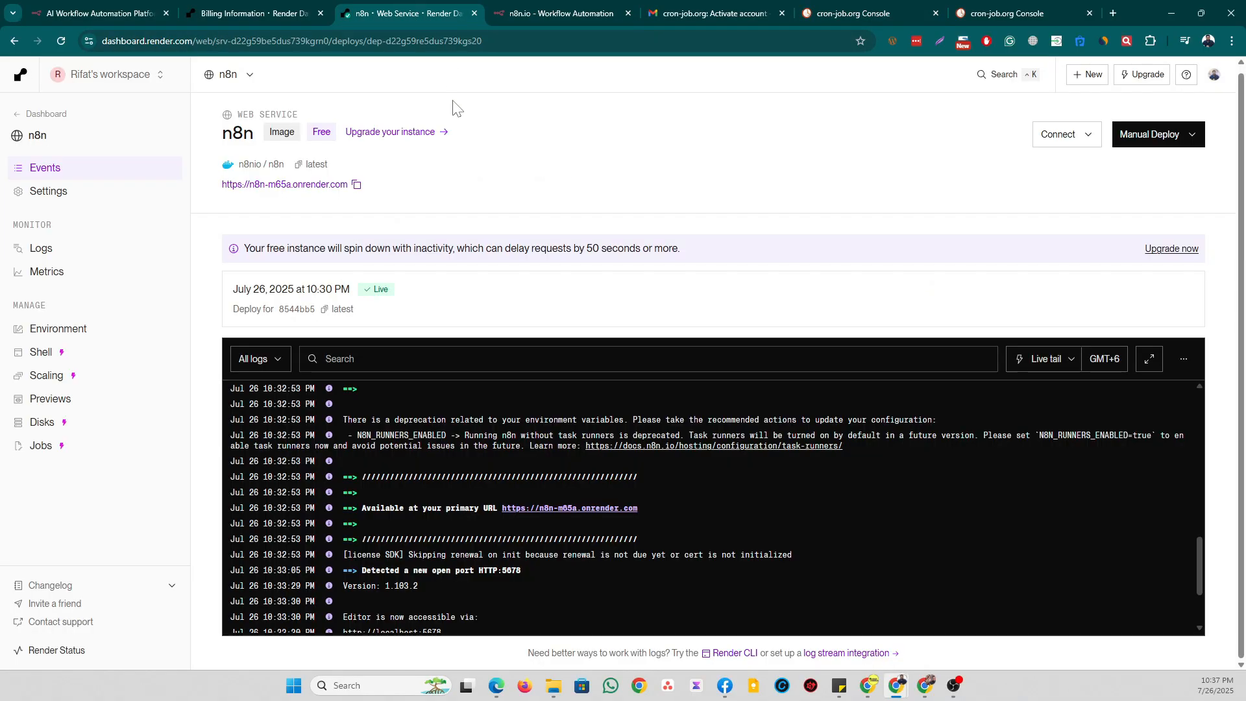
left_click(529, 8)
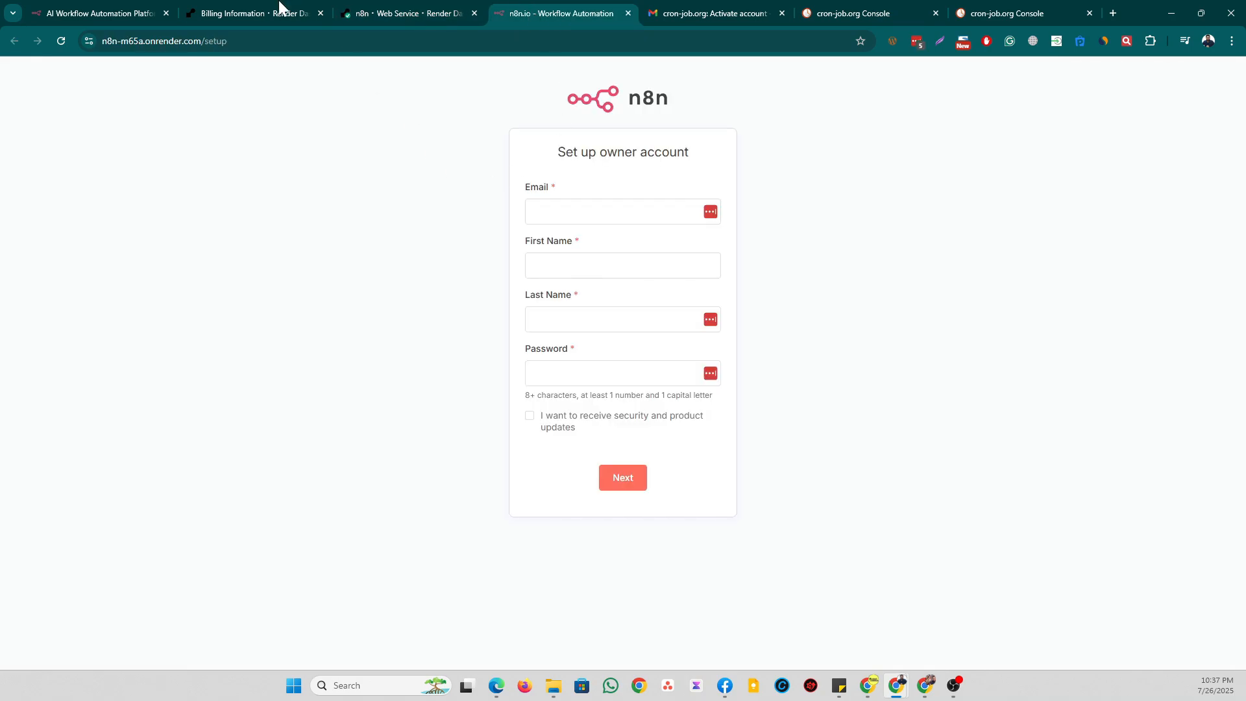
left_click(54, 41)
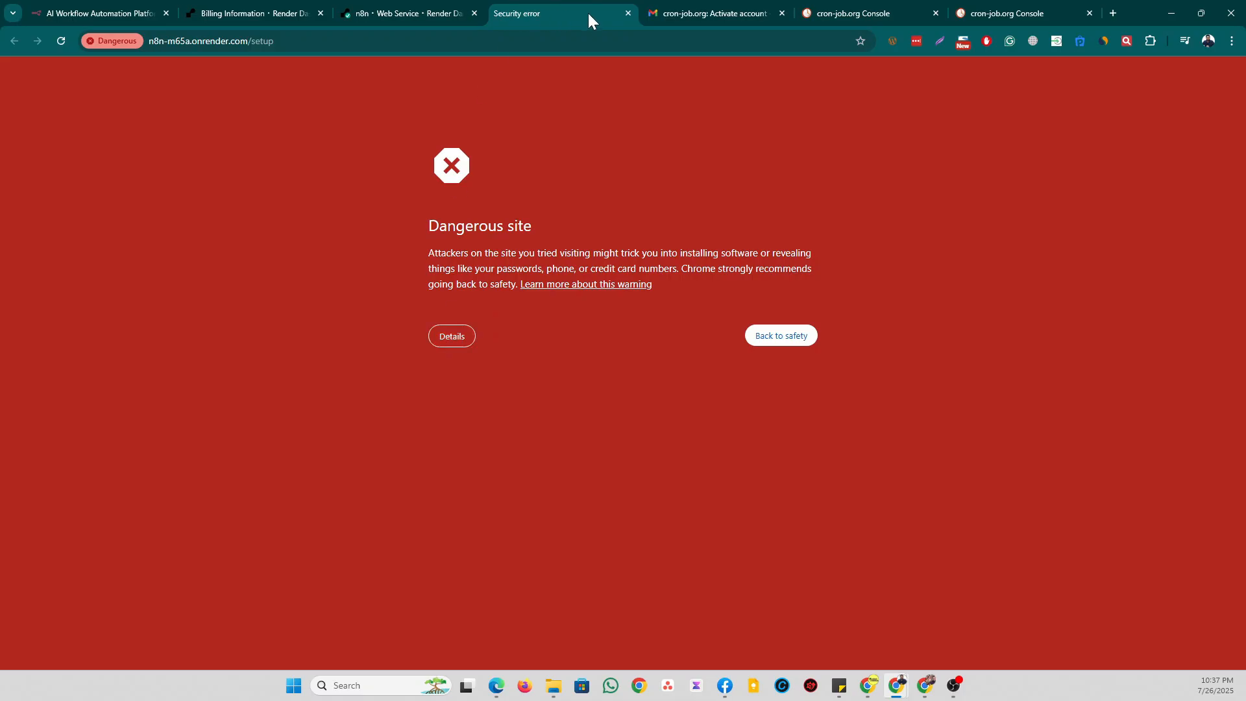
left_click(627, 13)
left_click(428, 11)
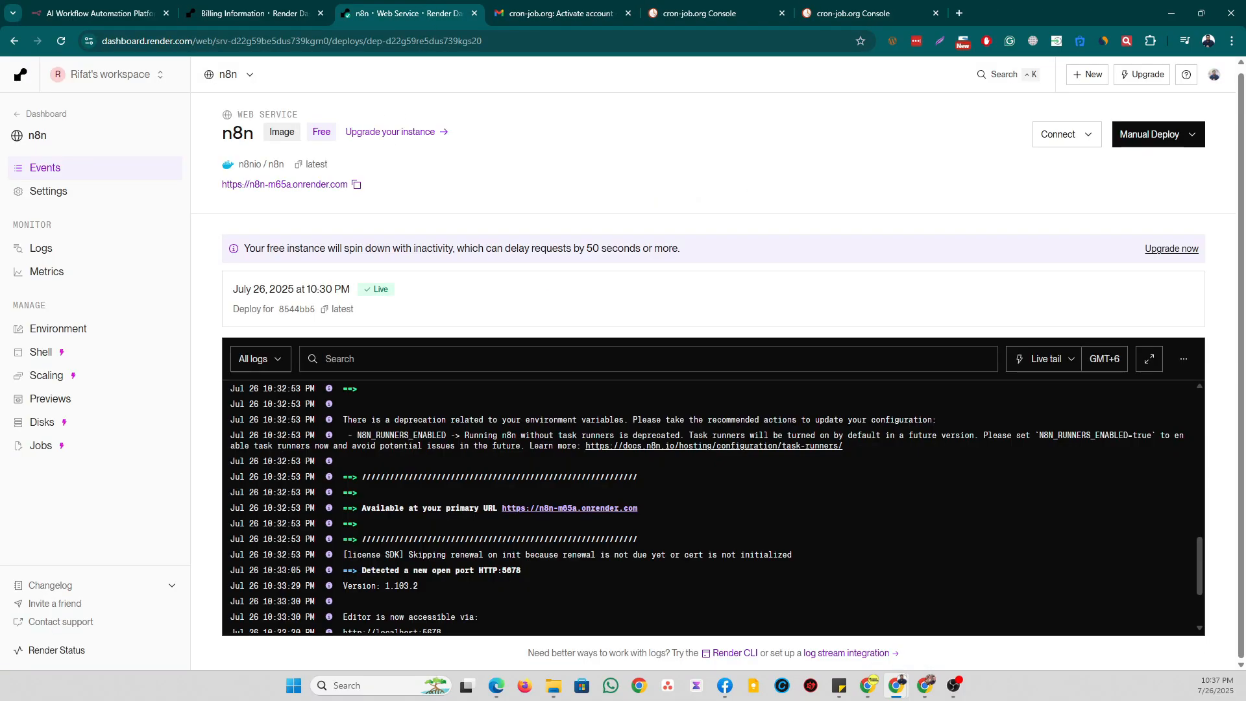
left_click(328, 189)
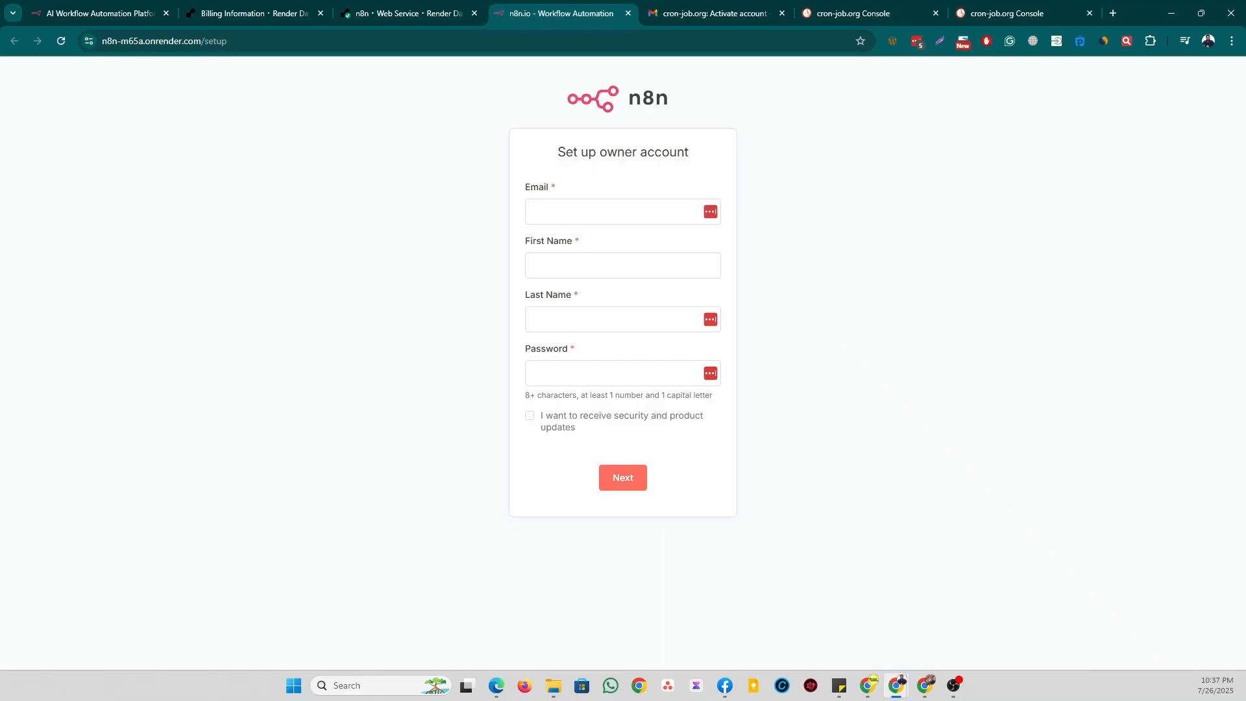
Fill in the n8n owner's email, first name, last name and account password, and submit the owner account setup.
left_click(785, 200)
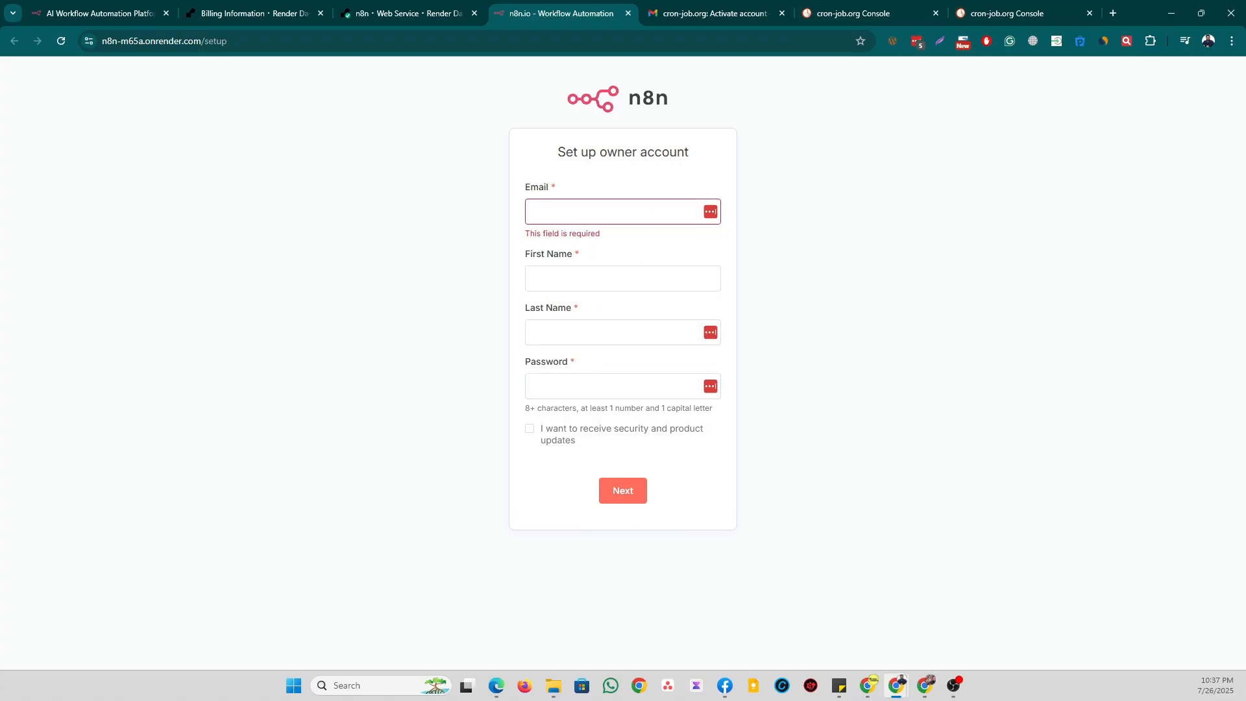
left_click(623, 212)
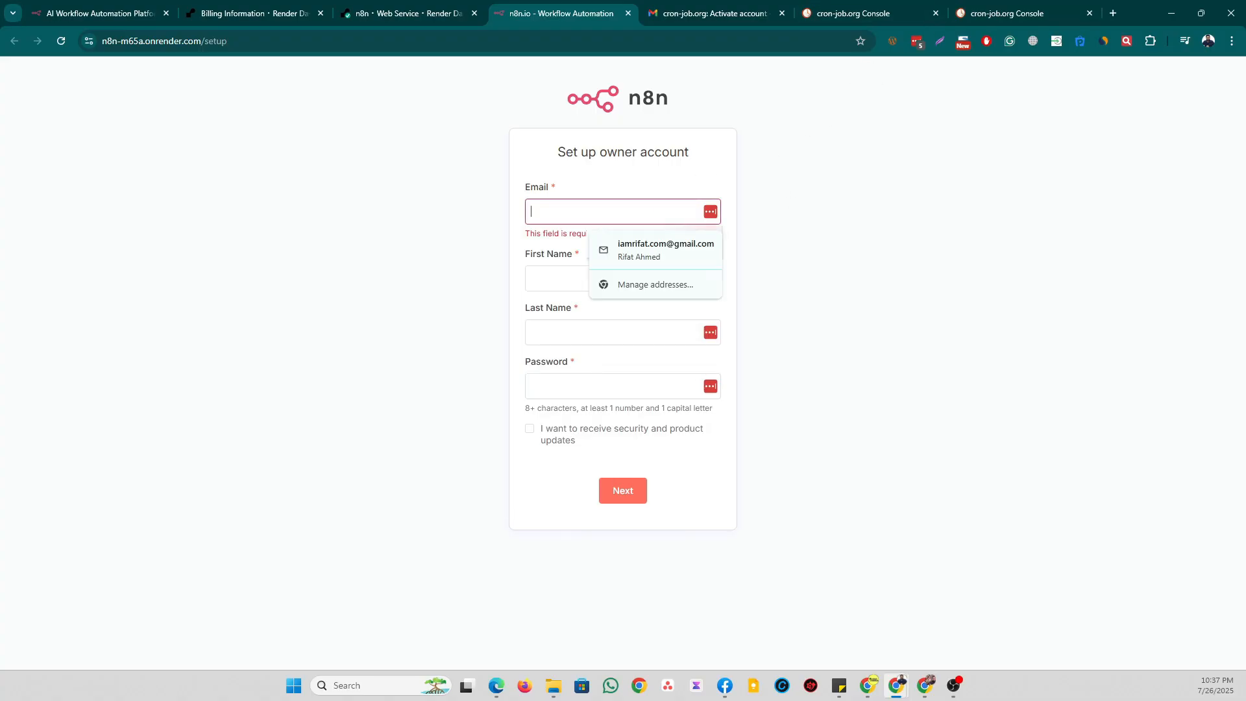
left_click(633, 248)
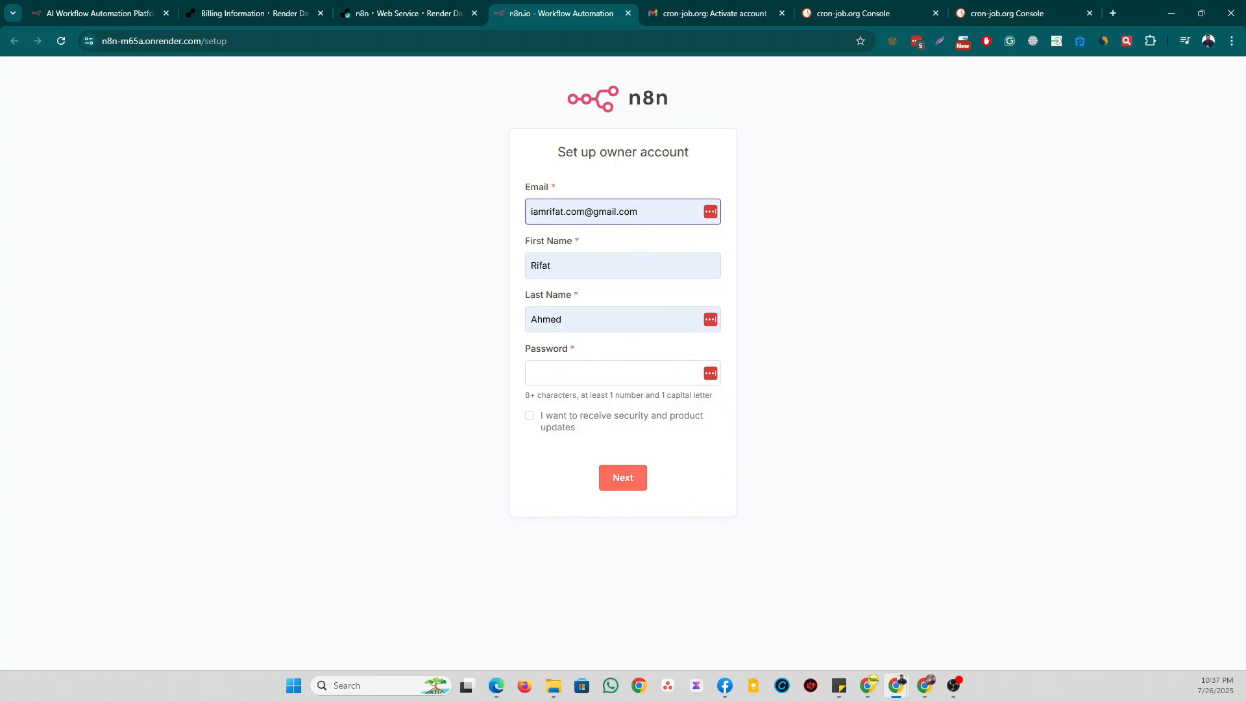
left_click(610, 374)
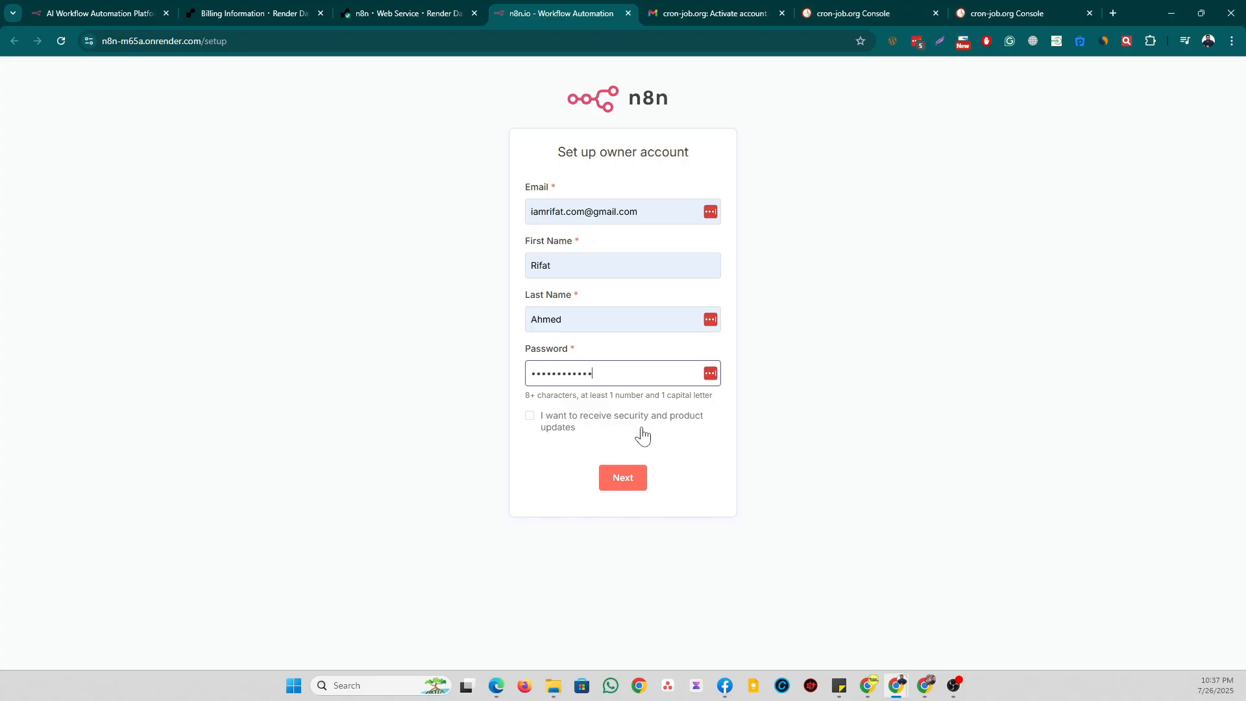
left_click(621, 480)
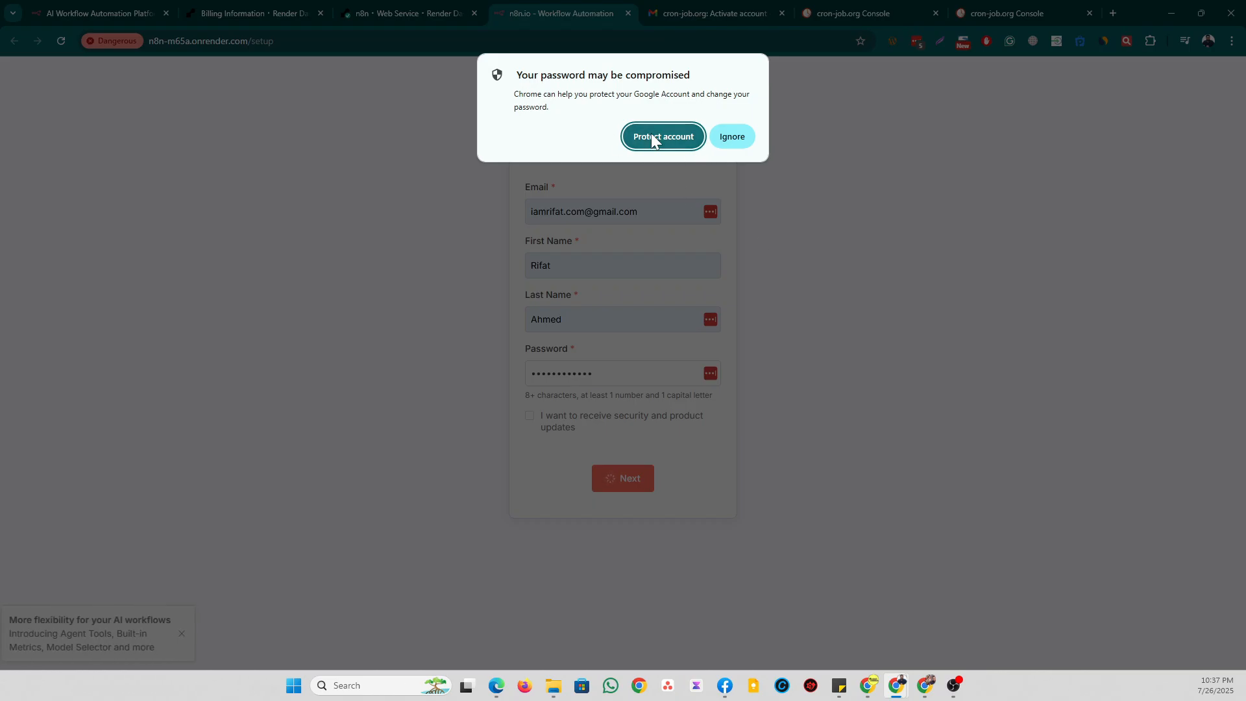
Ignore the compromised-password warning and submit the n8n customization survey with Ecommerce, Business Owner, Myself, Less than 20 people and Google.
left_click(728, 136)
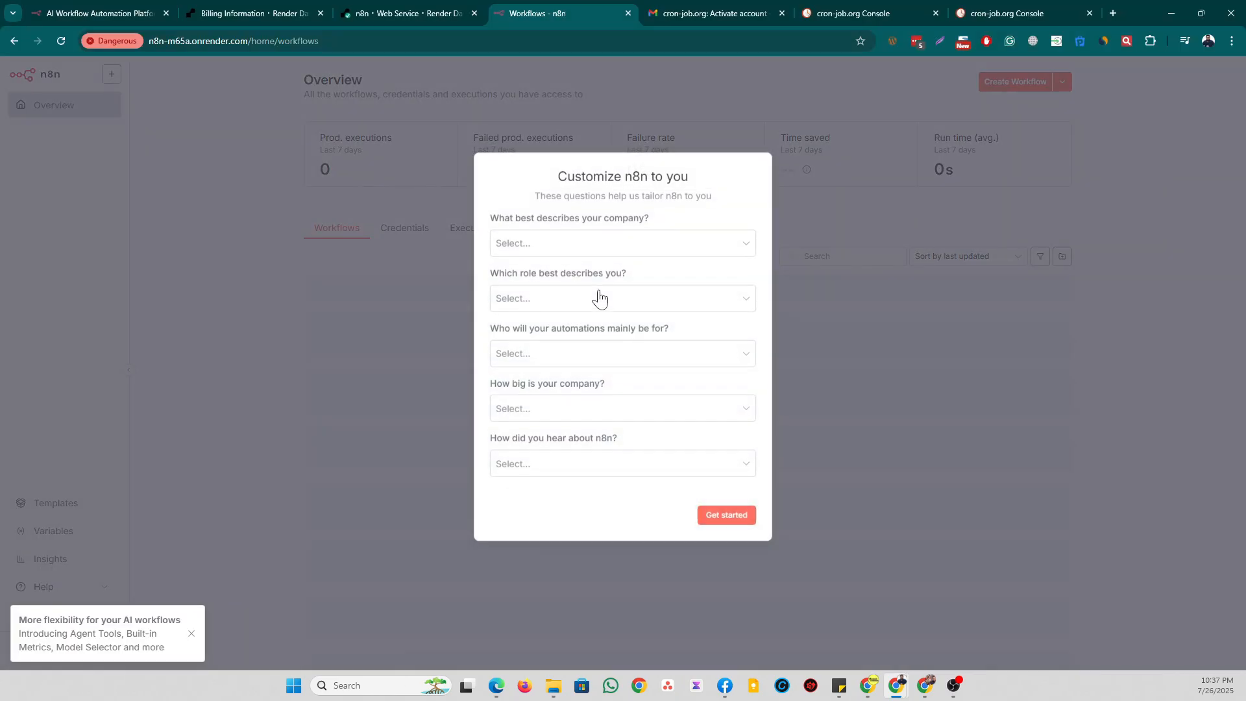
left_click(585, 250)
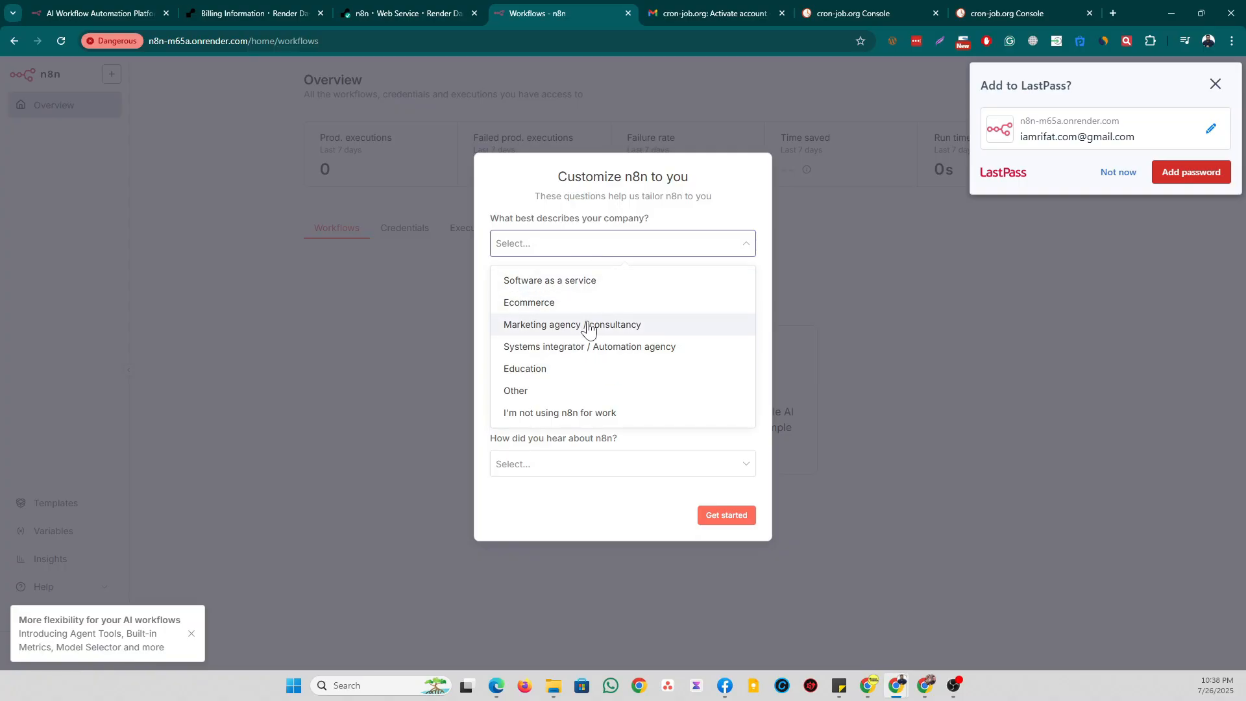
left_click(588, 304)
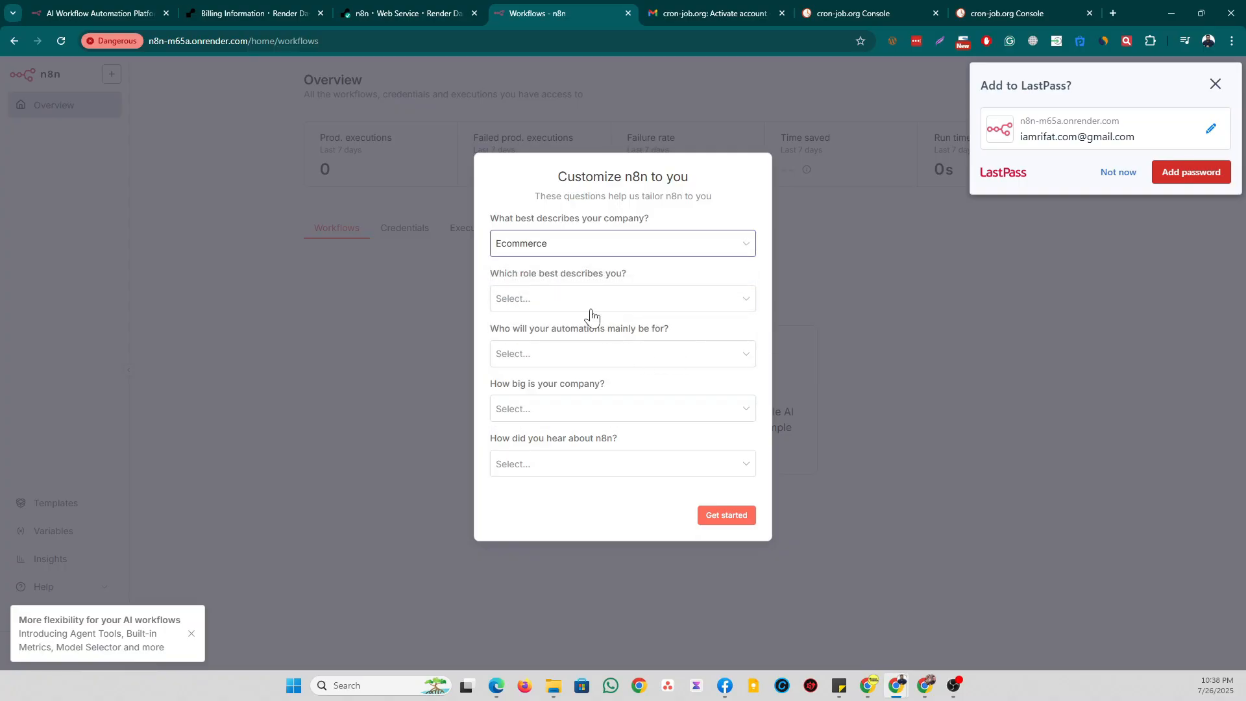
left_click(591, 310)
left_click(585, 334)
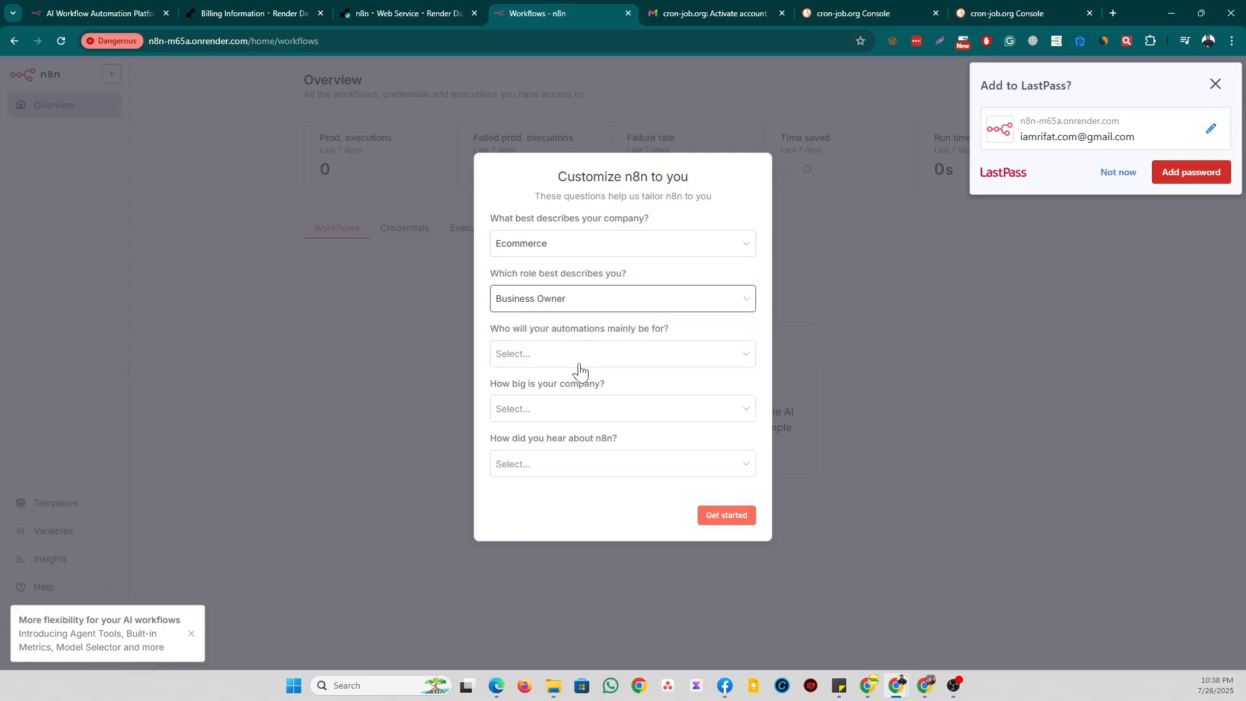
left_click(544, 354)
left_click(549, 393)
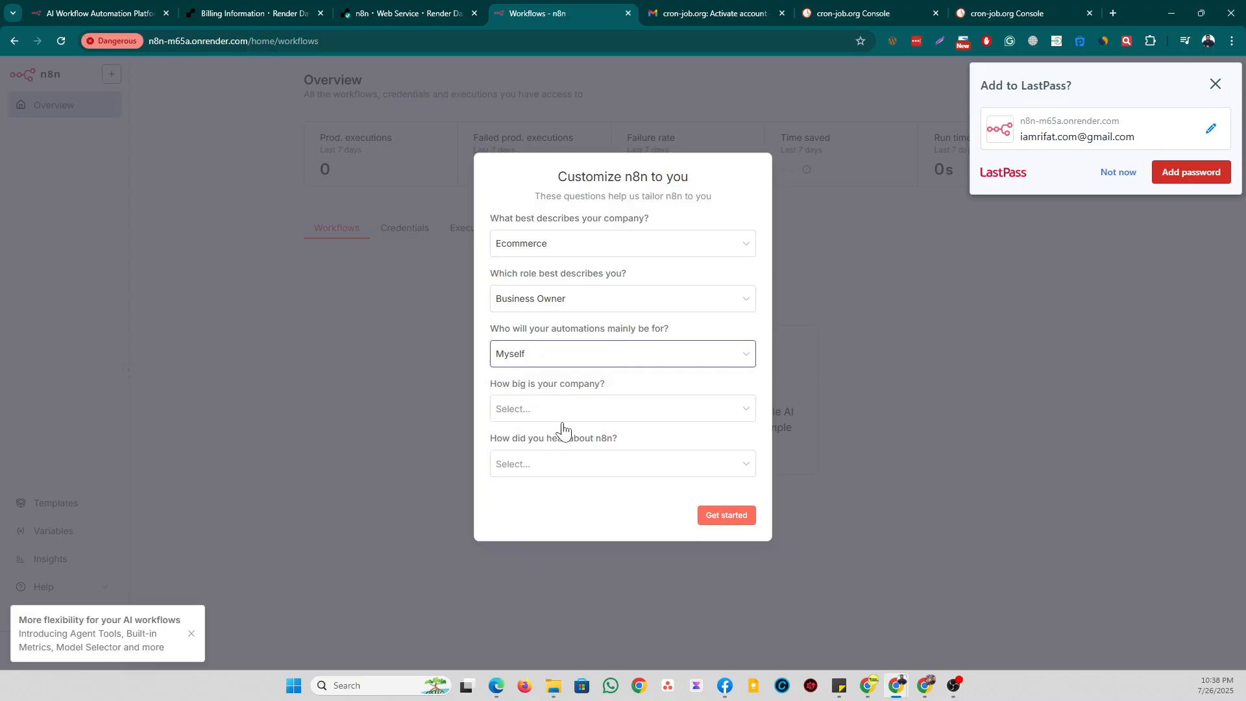
left_click(563, 416)
left_click(576, 445)
left_click(594, 473)
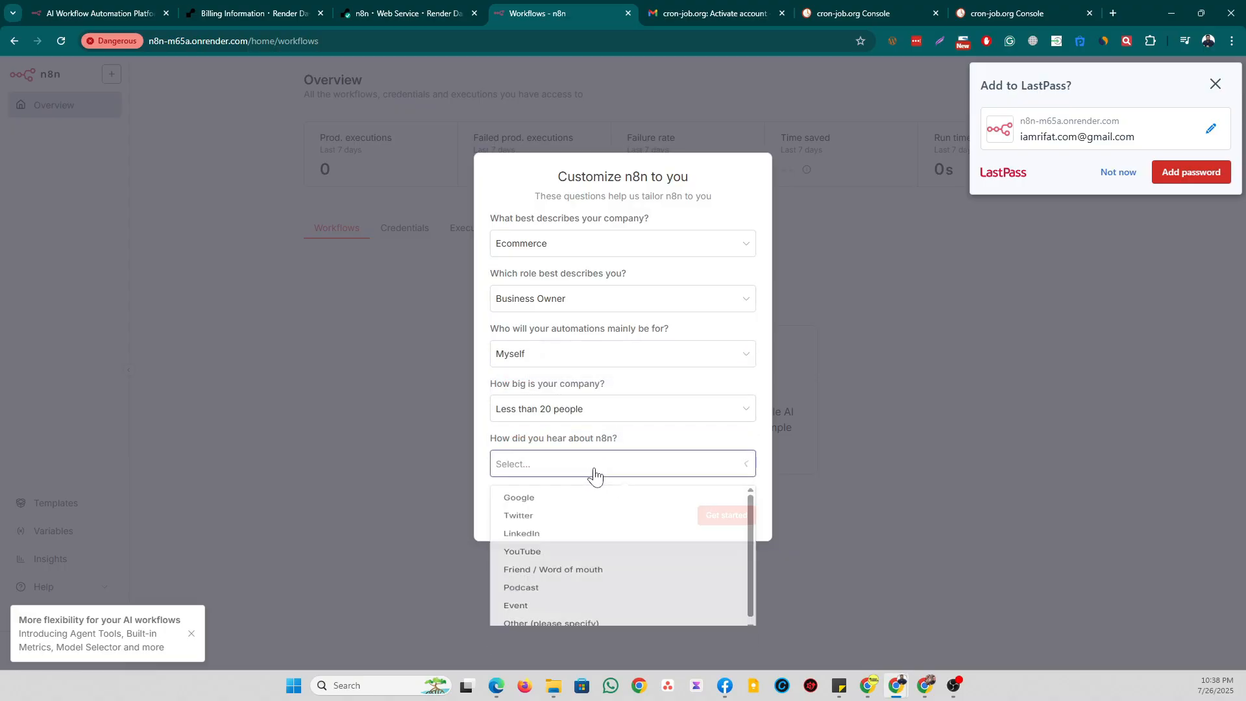
left_click(743, 516)
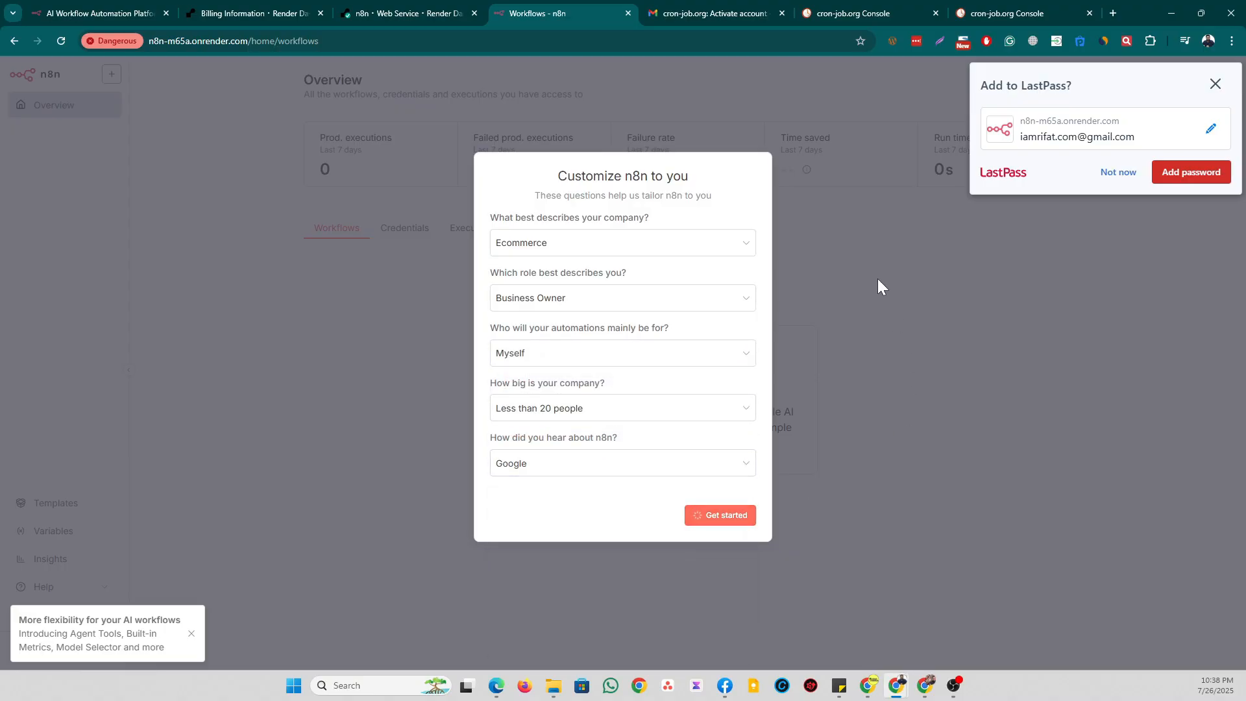
Save the n8n login in LastPass, request the free license key by email and follow the usage and plan link.
left_click(1205, 174)
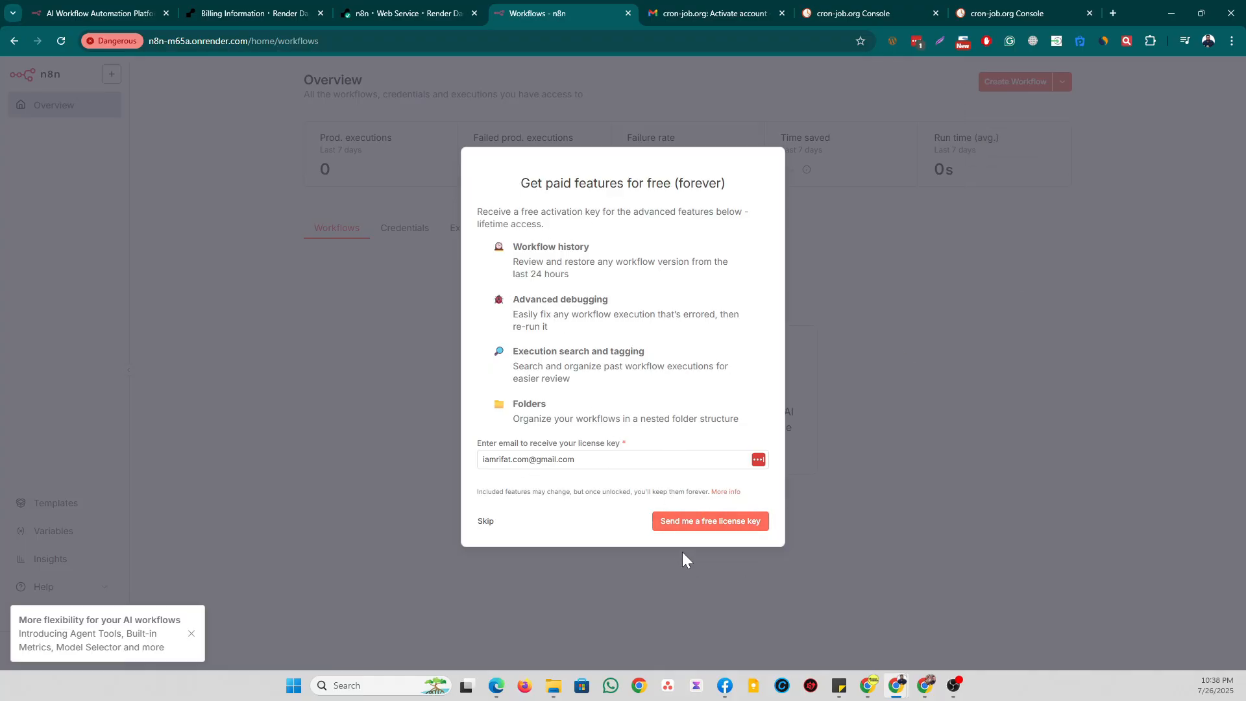
left_click(689, 527)
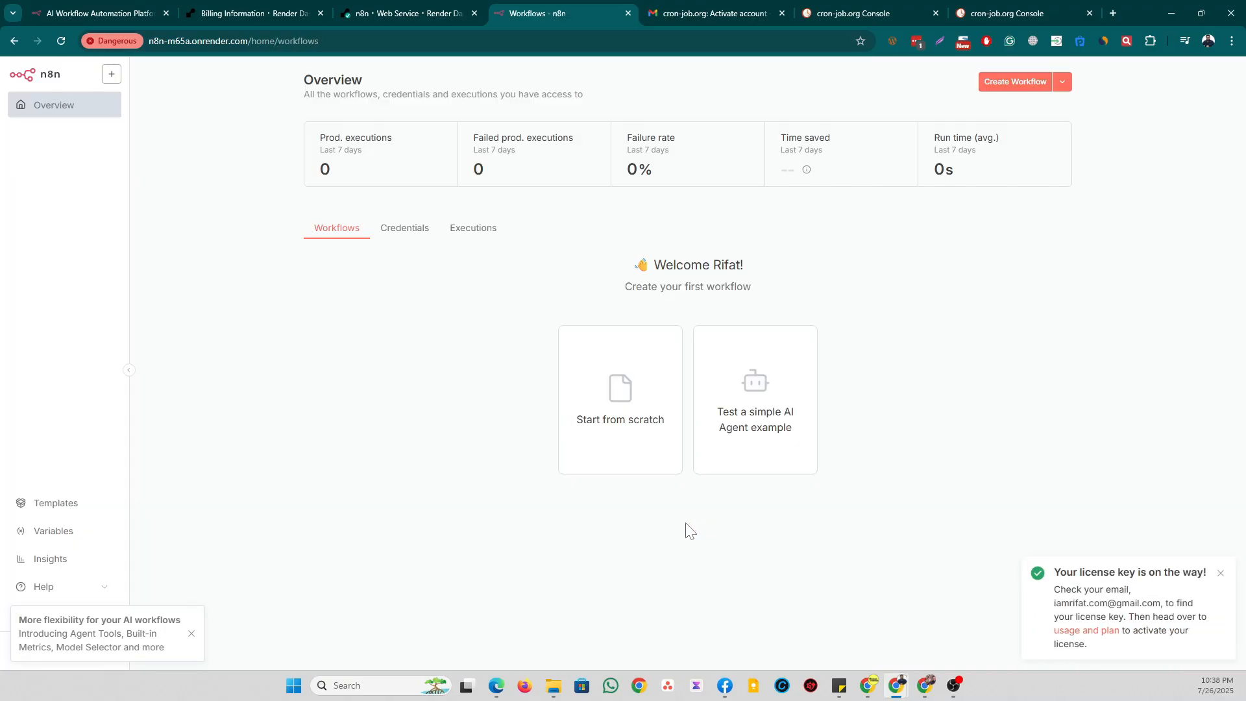
left_click(1081, 631)
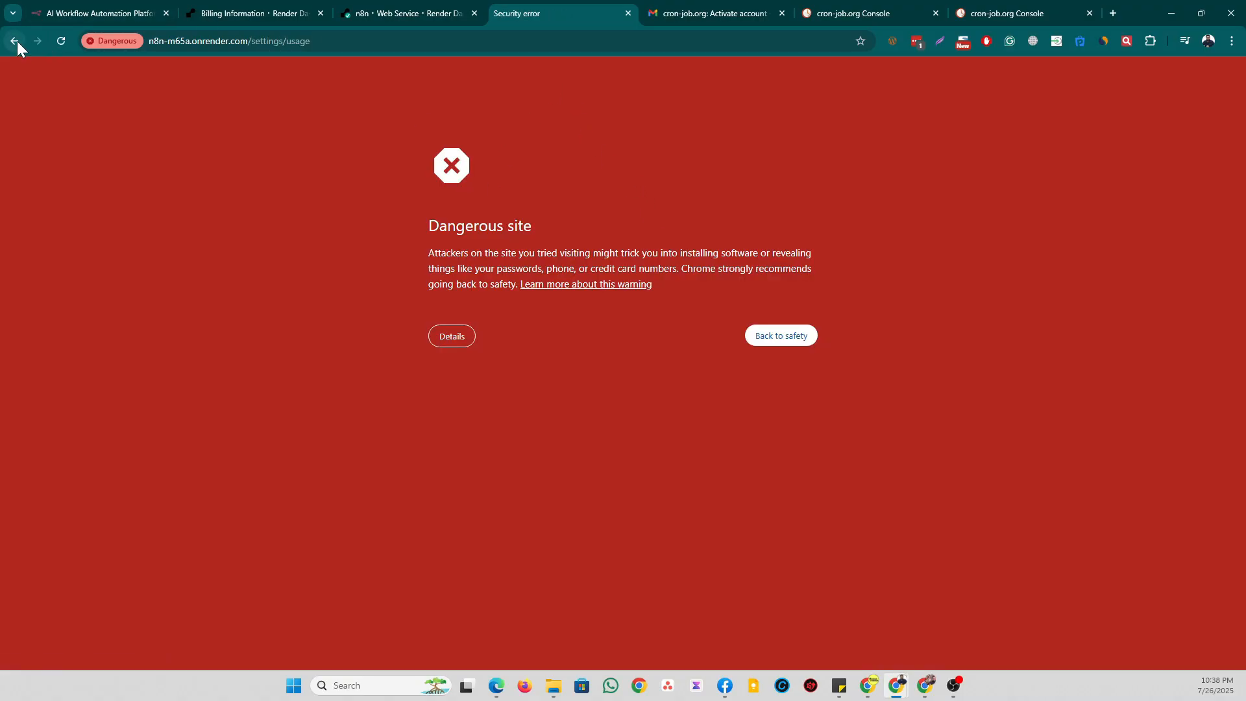
Switch to Gmail, refresh the inbox, open the email with the free n8n license key and copy the key.
left_click_drag(97, 13, 403, 14)
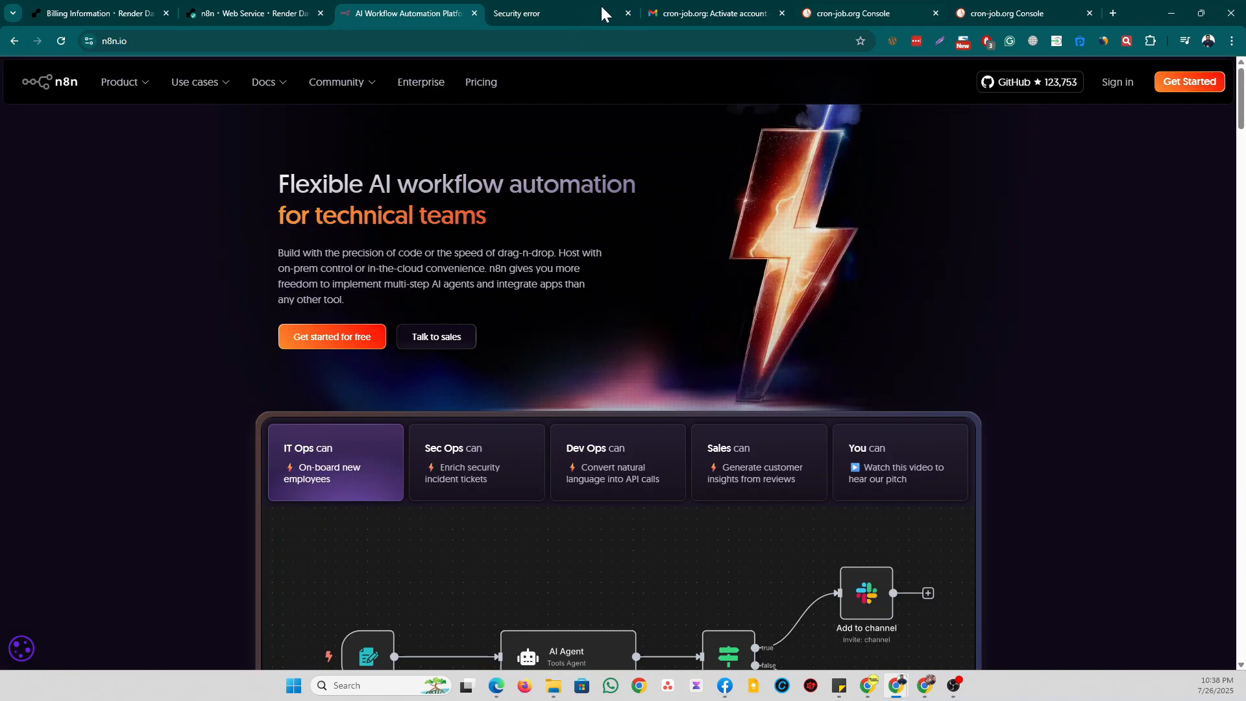
left_click(698, 13)
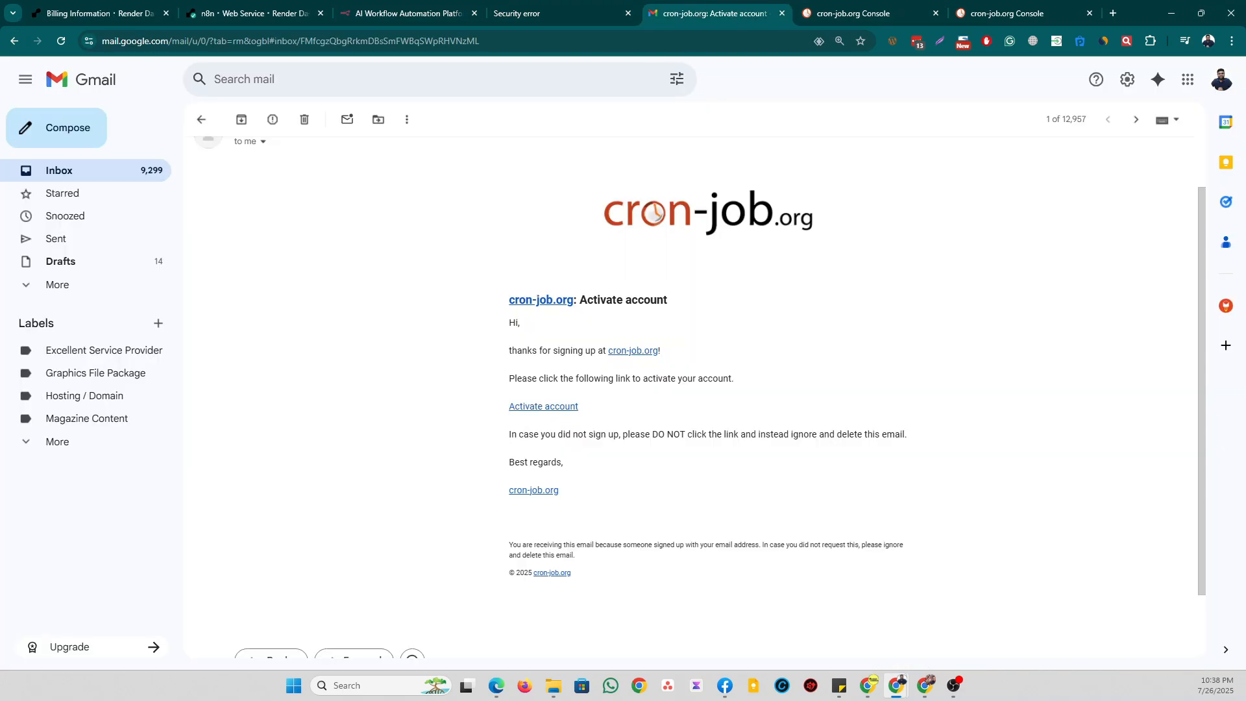
left_click(37, 177)
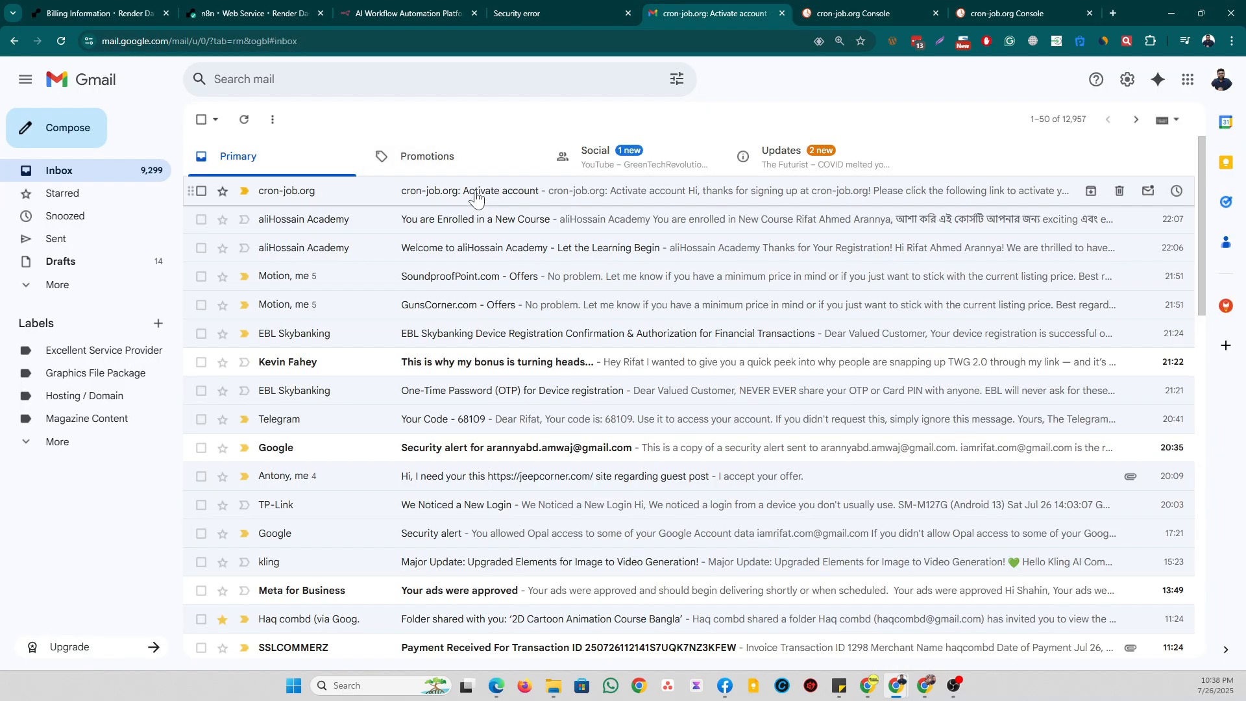
left_click(243, 121)
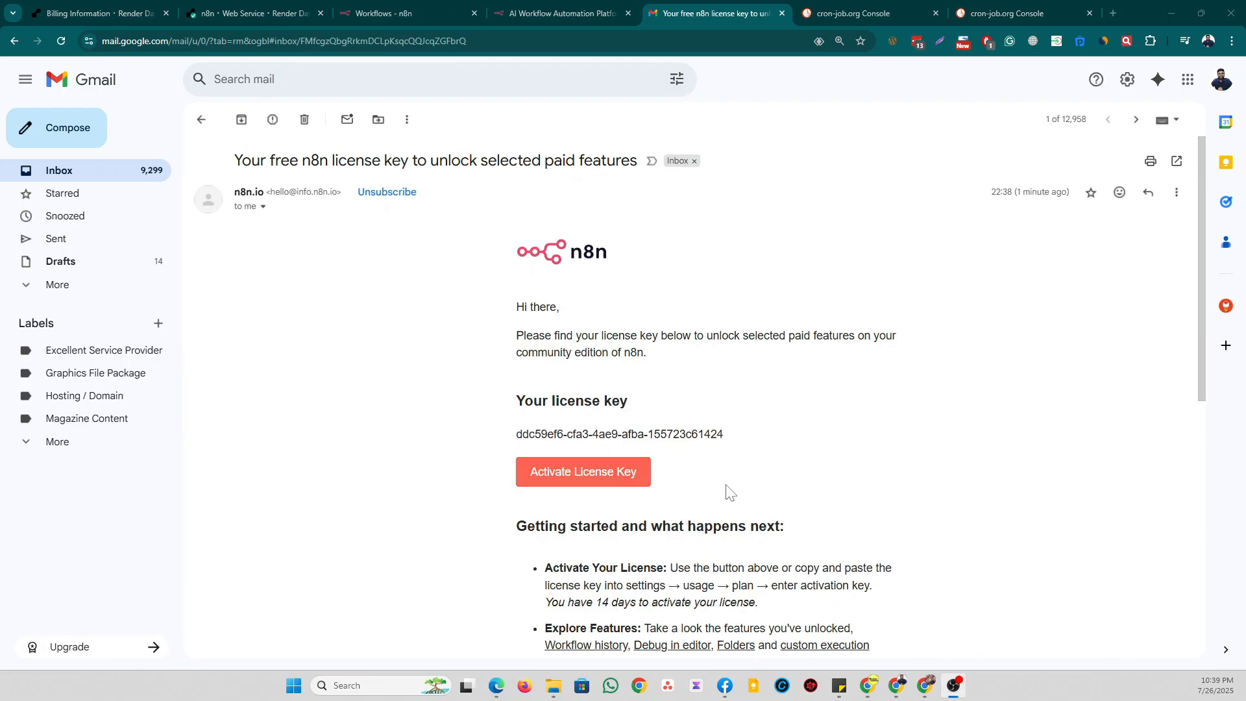
left_click_drag(723, 434, 513, 444)
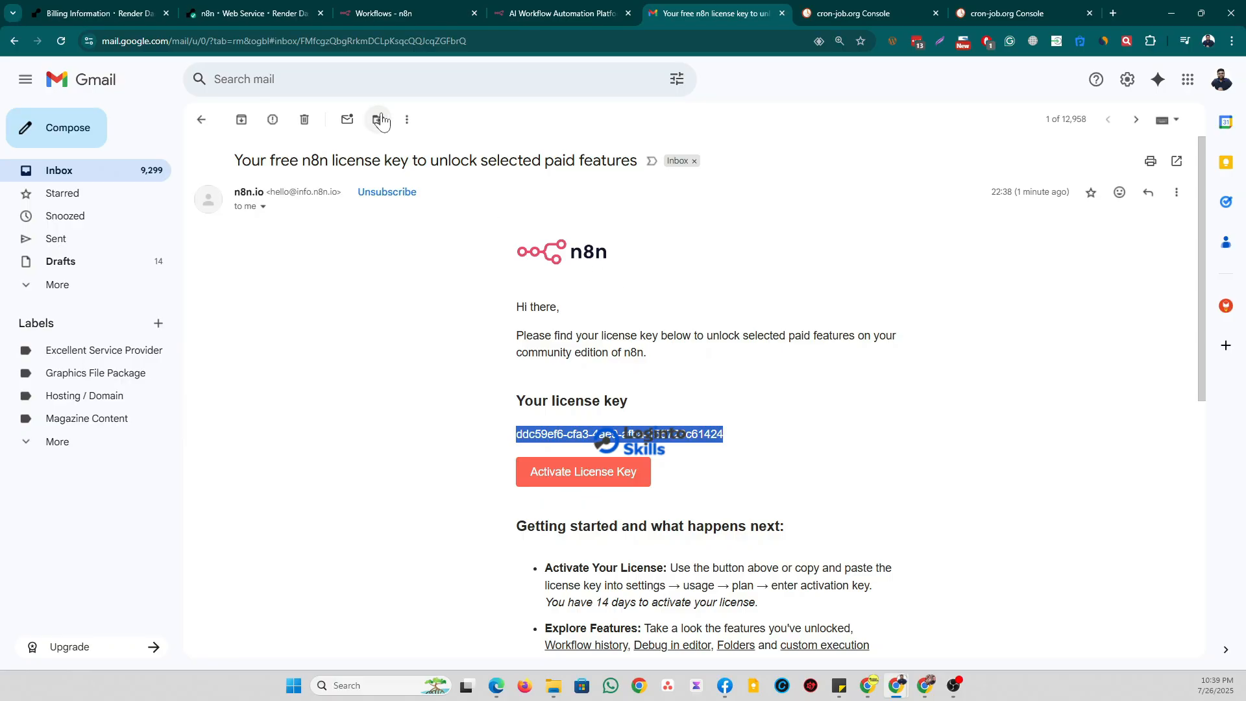
Activate the n8n license by entering the copied activation key in the Usage and plan settings.
left_click(390, 7)
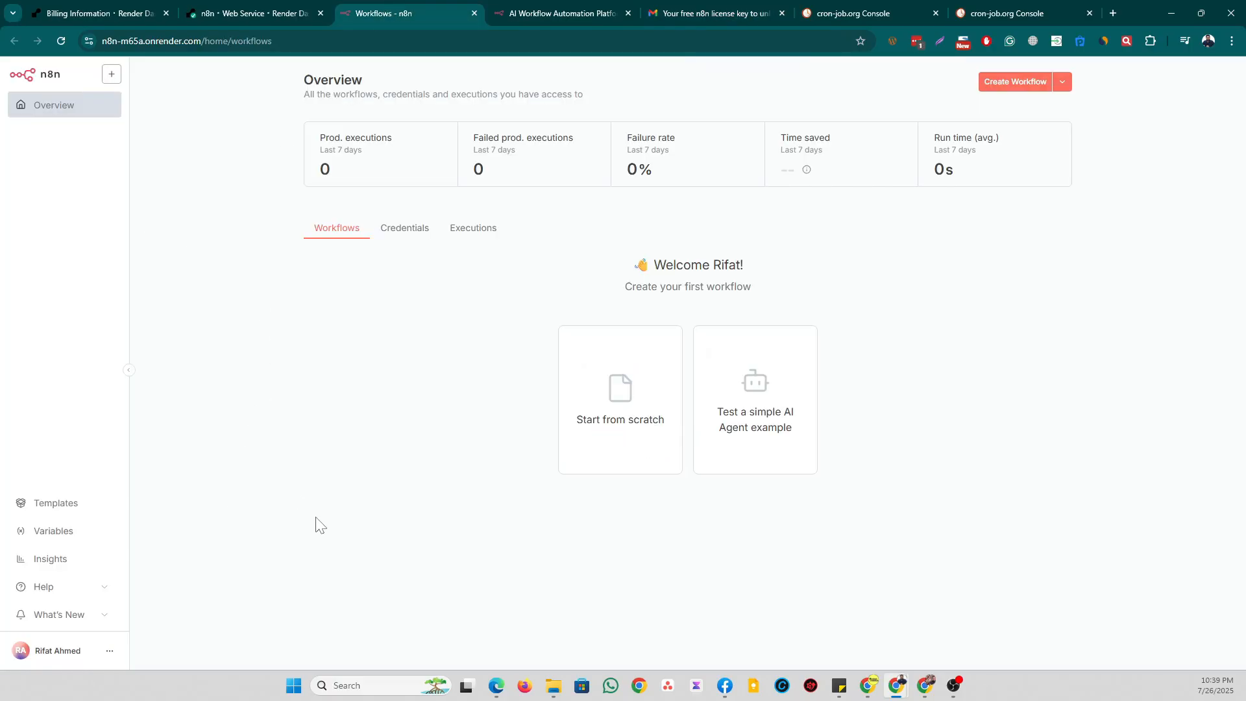
left_click(109, 650)
left_click(132, 609)
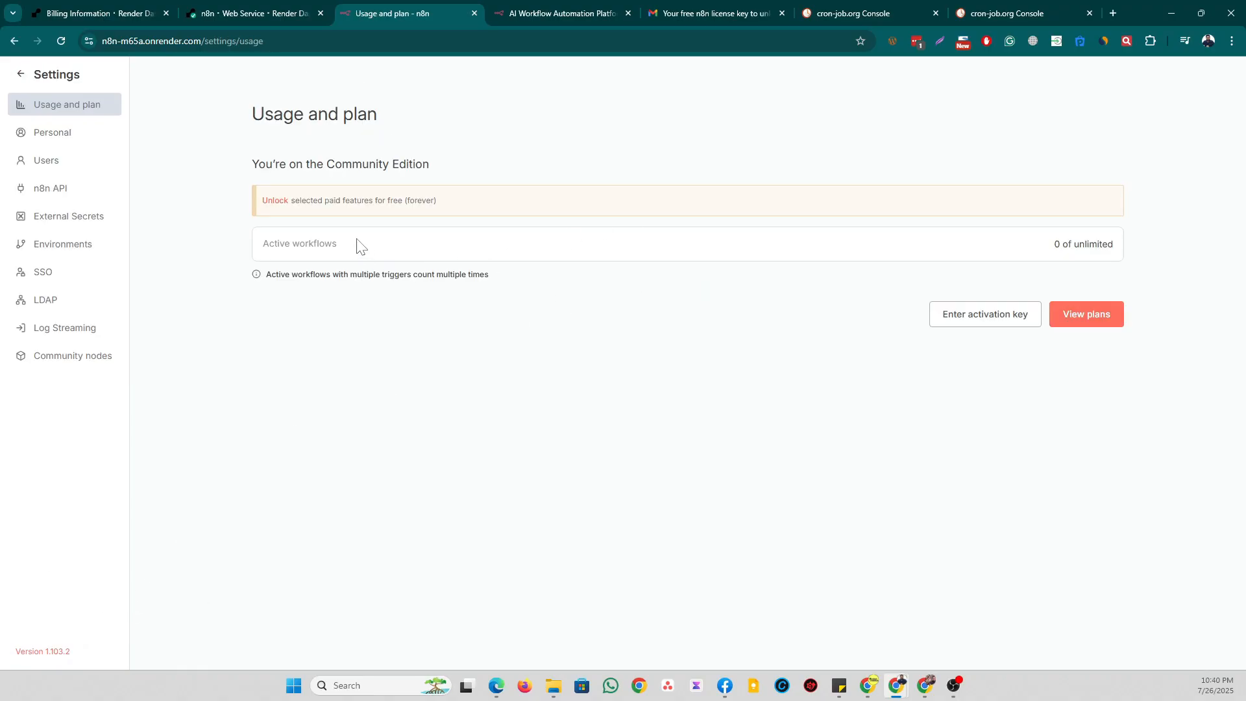
left_click(953, 321)
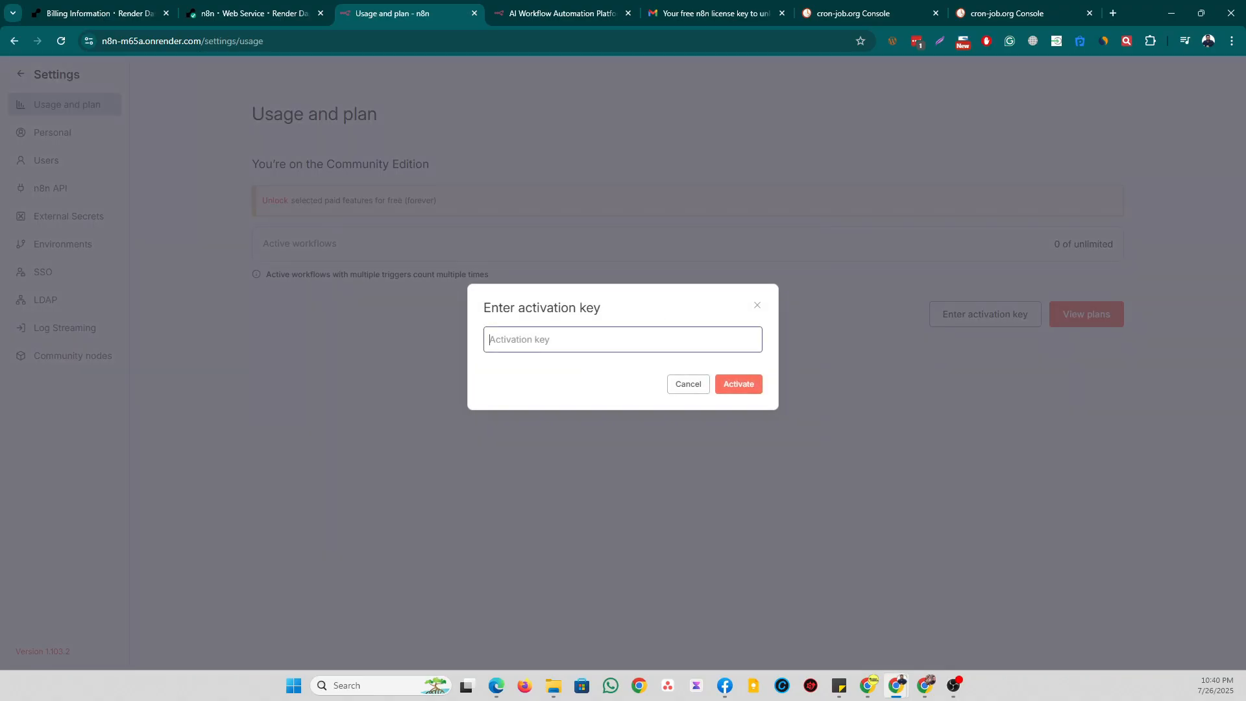
key("ctrl+v")
left_click(753, 392)
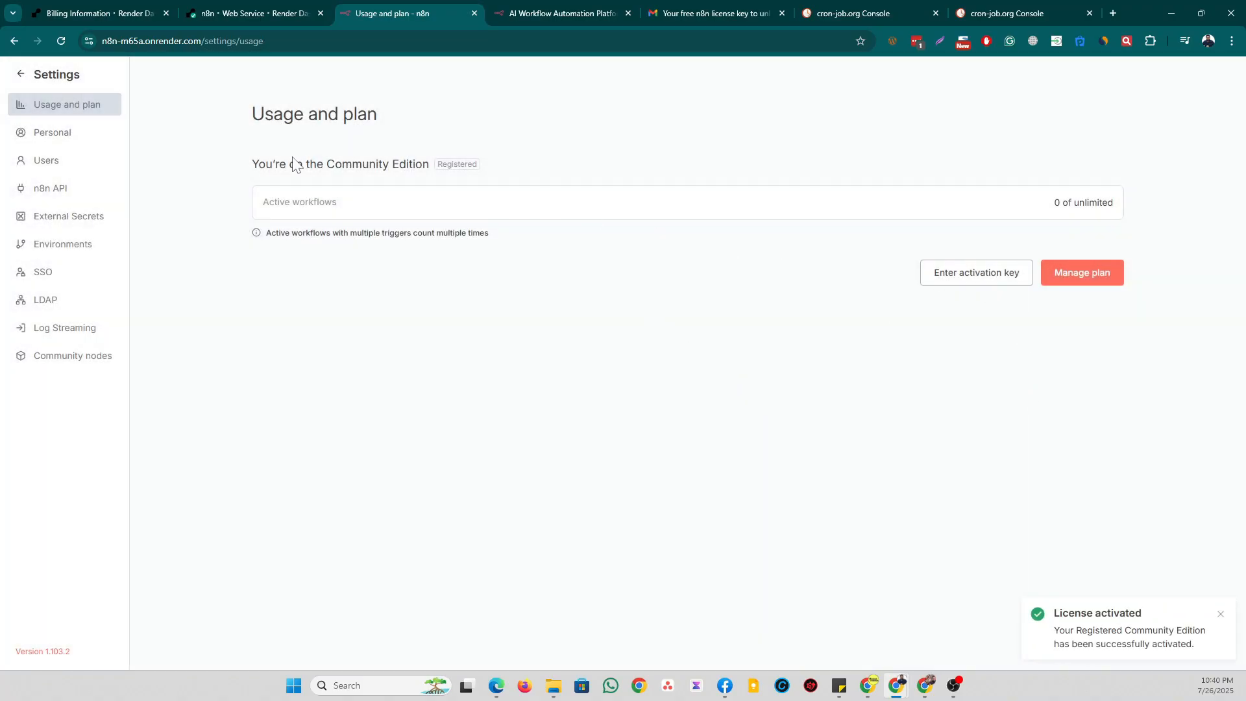
View n8n's Personal and n8n API settings, and return to the n8n web service page on Render.
left_click(53, 140)
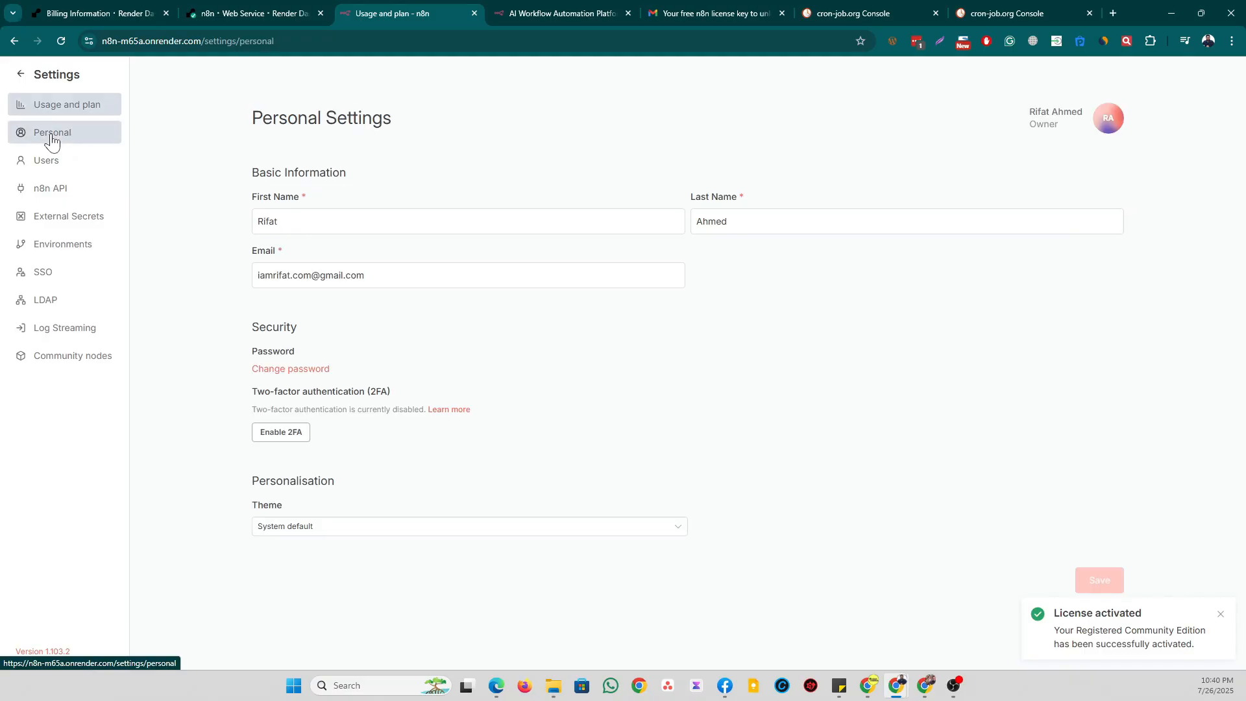
left_click(66, 199)
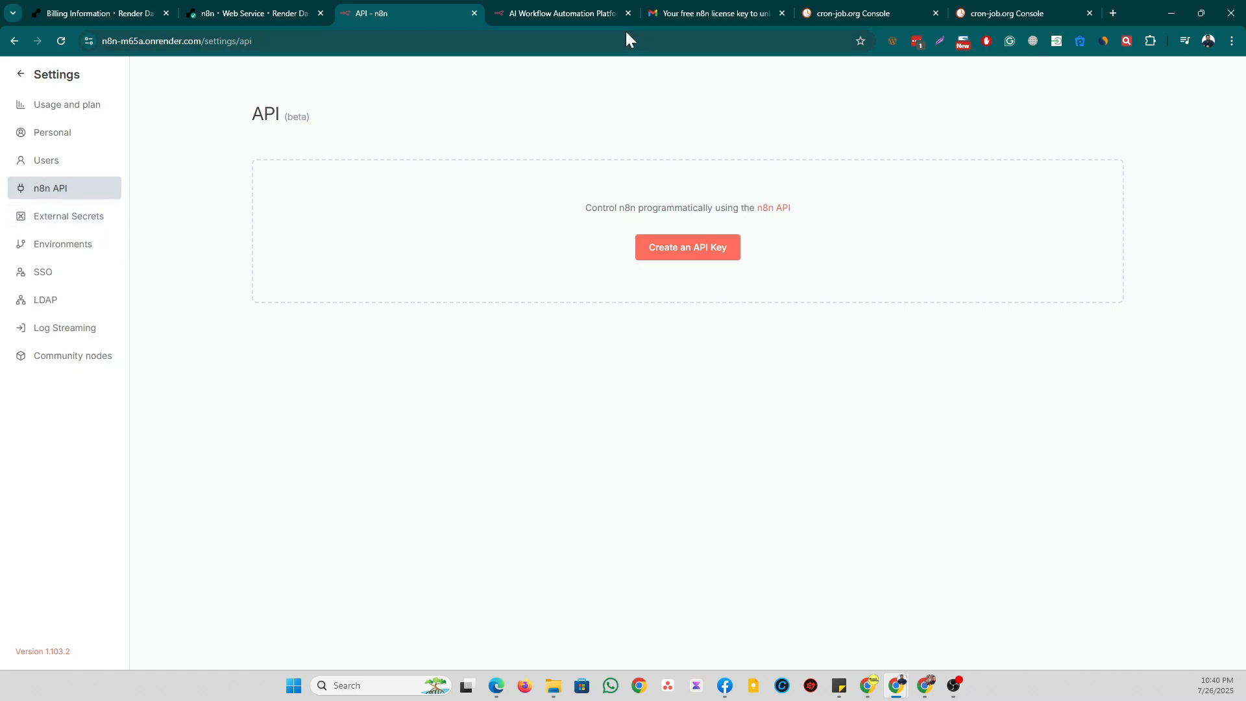
left_click(257, 9)
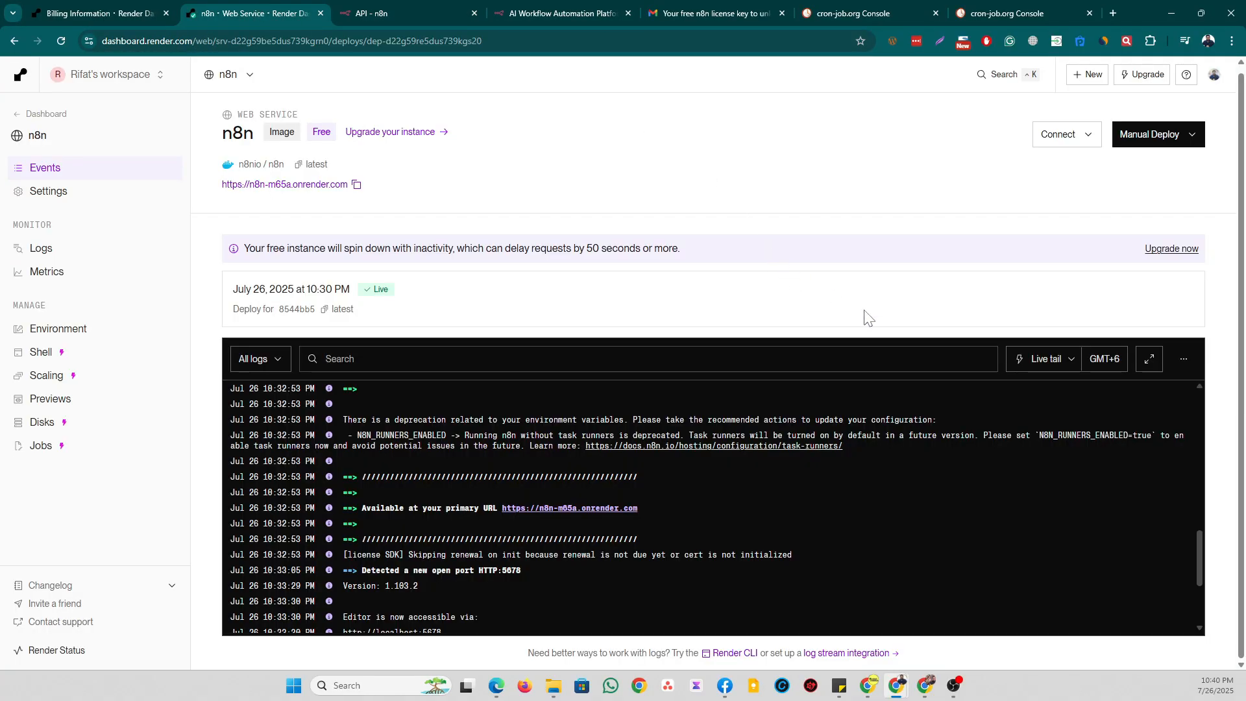